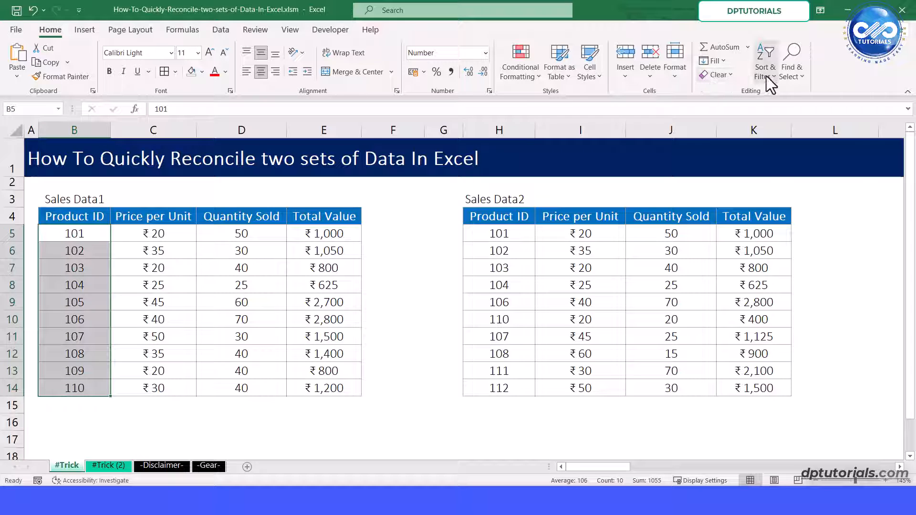
pyautogui.click(766, 76)
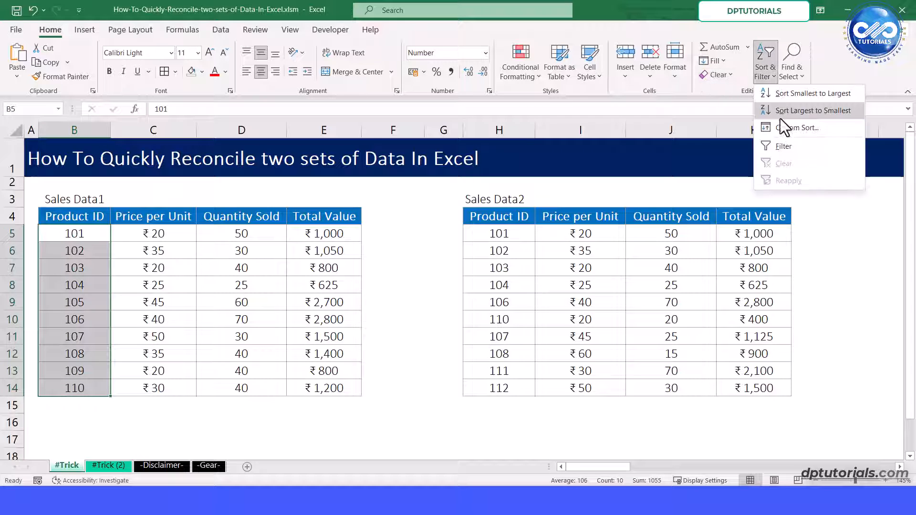
pyautogui.click(803, 92)
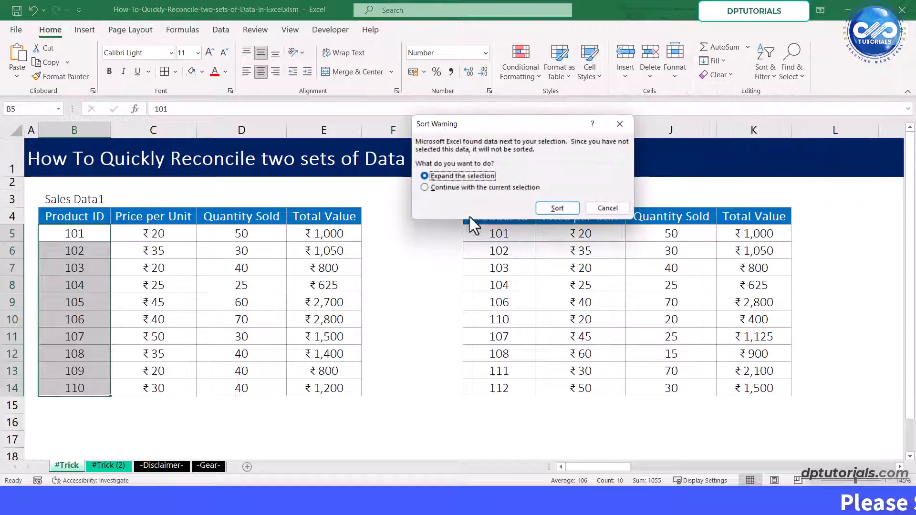
pyautogui.click(602, 208)
pyautogui.click(392, 302)
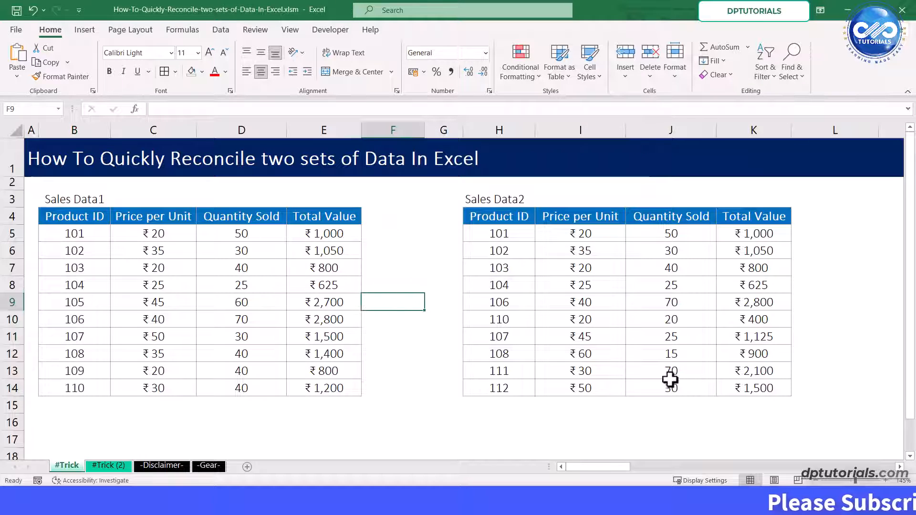
# Compare the entries of Sales Data1 and Sales Data2 row by row, from row 5 to row 10
pyautogui.click(10, 234)
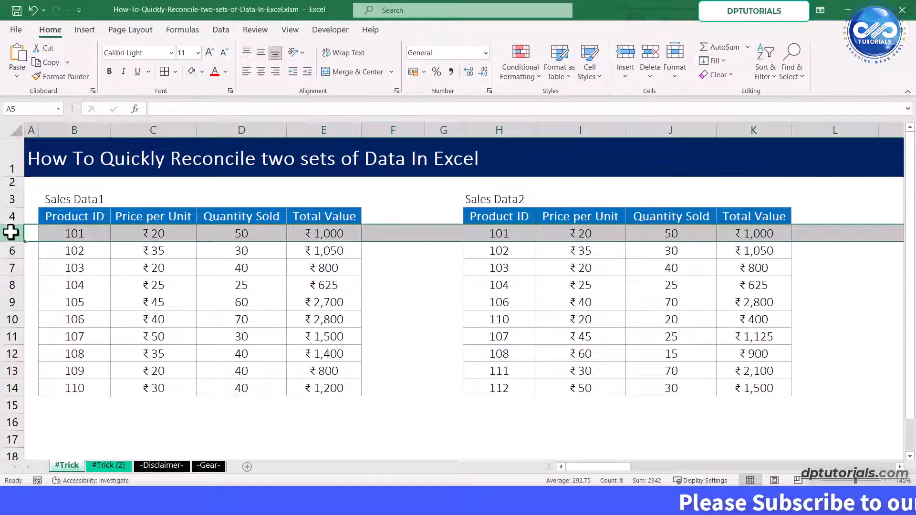
pyautogui.click(6, 248)
pyautogui.click(8, 268)
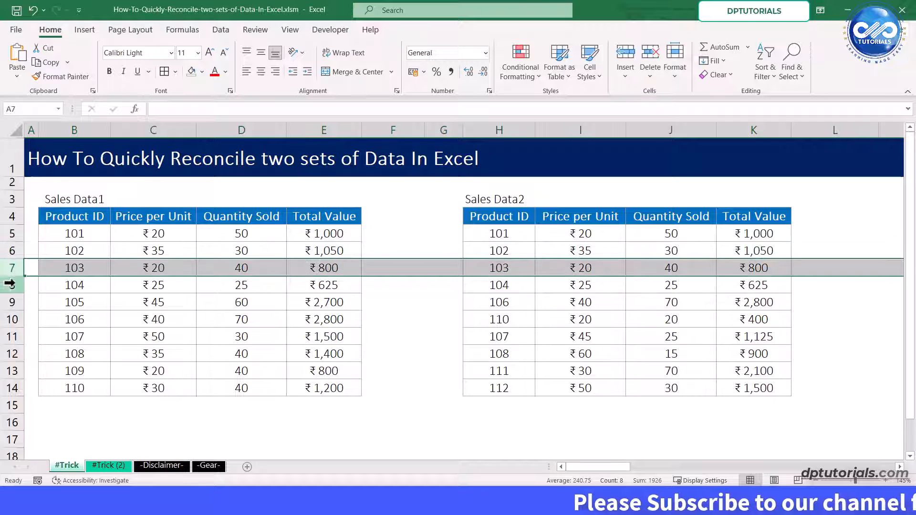
pyautogui.click(10, 289)
pyautogui.click(10, 301)
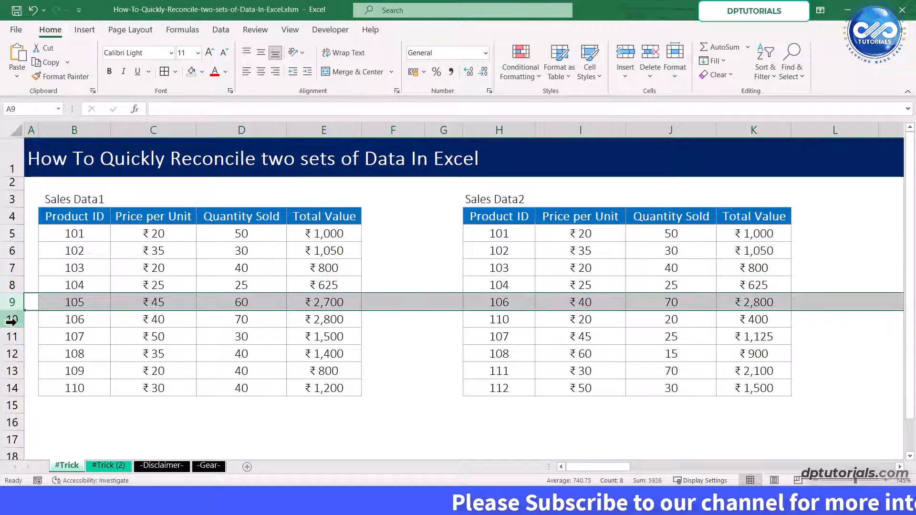
pyautogui.click(11, 319)
pyautogui.click(165, 347)
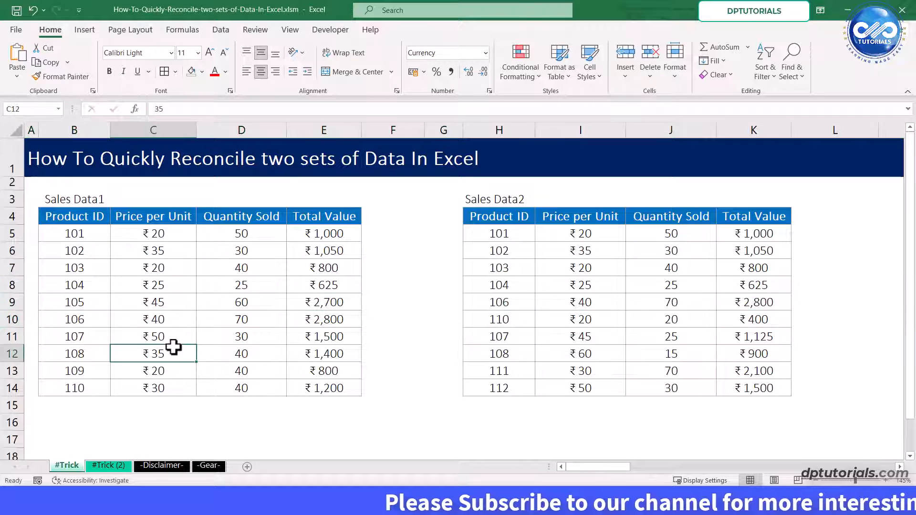
# Enter the column header MissingEntry in cell F4, beside the Sales Data1 table
pyautogui.click(383, 215)
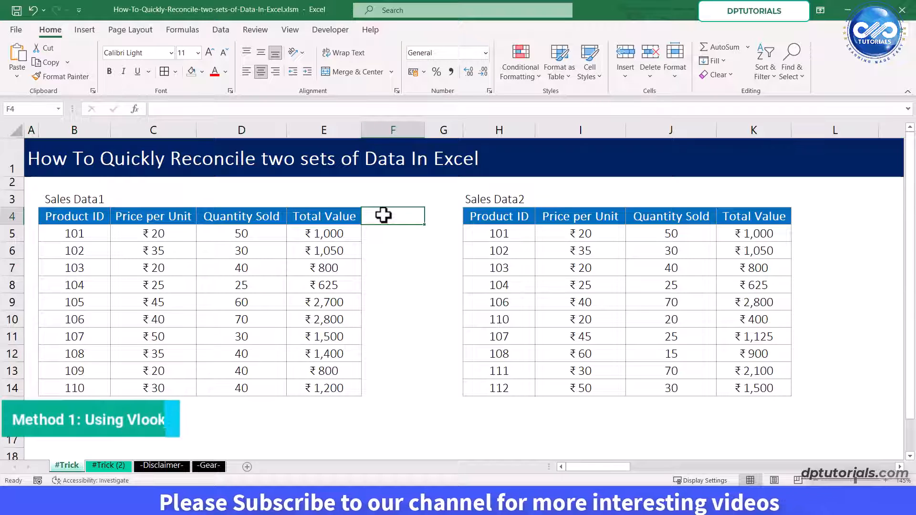
pyautogui.write('Missing')
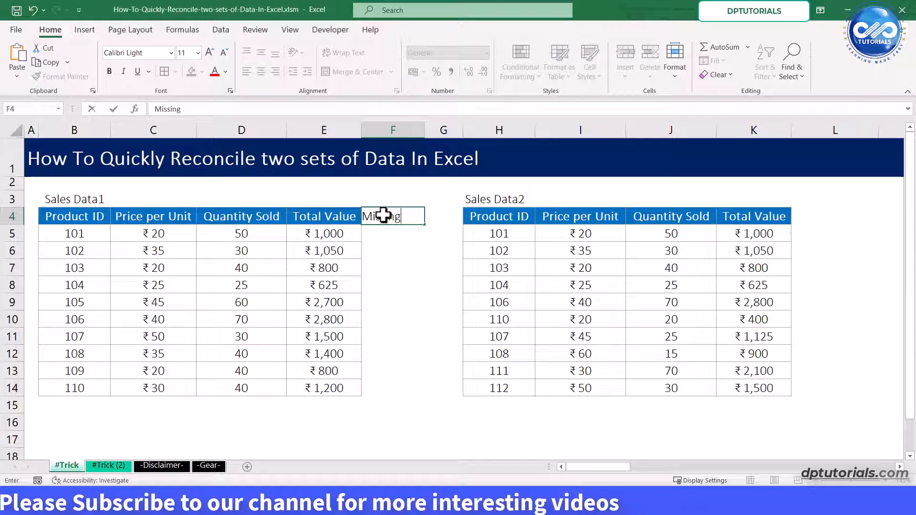
pyautogui.write('Entry')
pyautogui.press('Return')
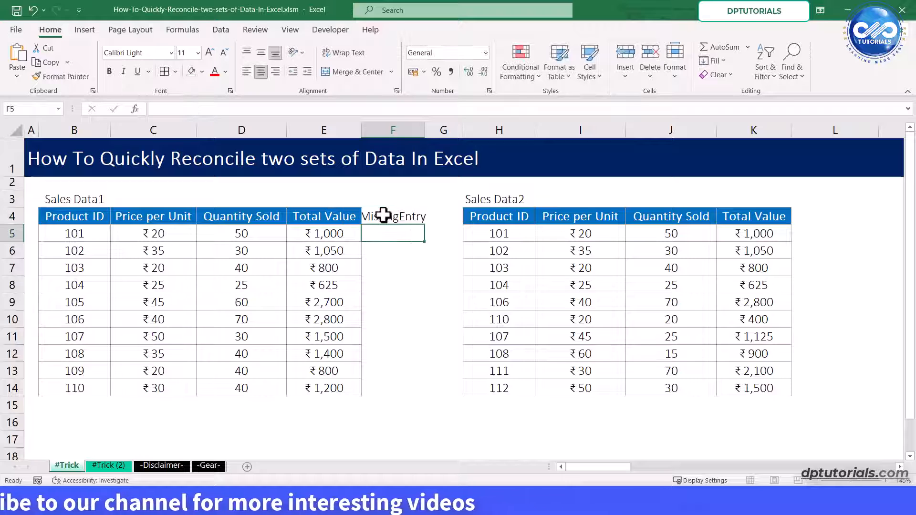
# Reduce the F4 header's font size to 9 and add a space so it reads Missing Entry
pyautogui.click(383, 216)
pyautogui.click(224, 54)
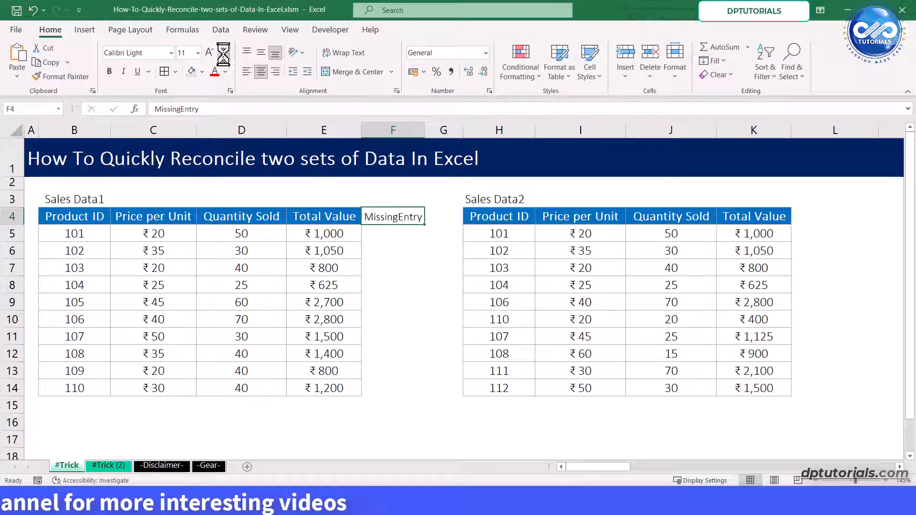
pyautogui.click(224, 53)
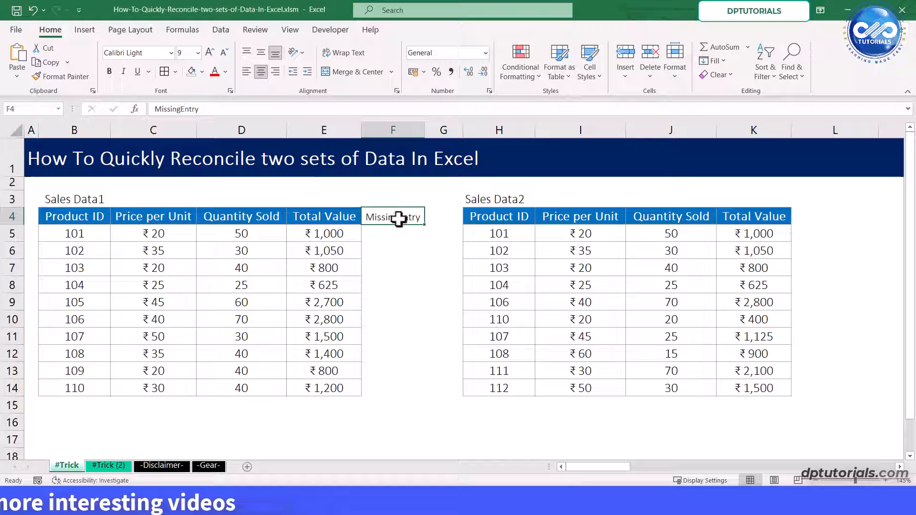
pyautogui.doubleClick(398, 218)
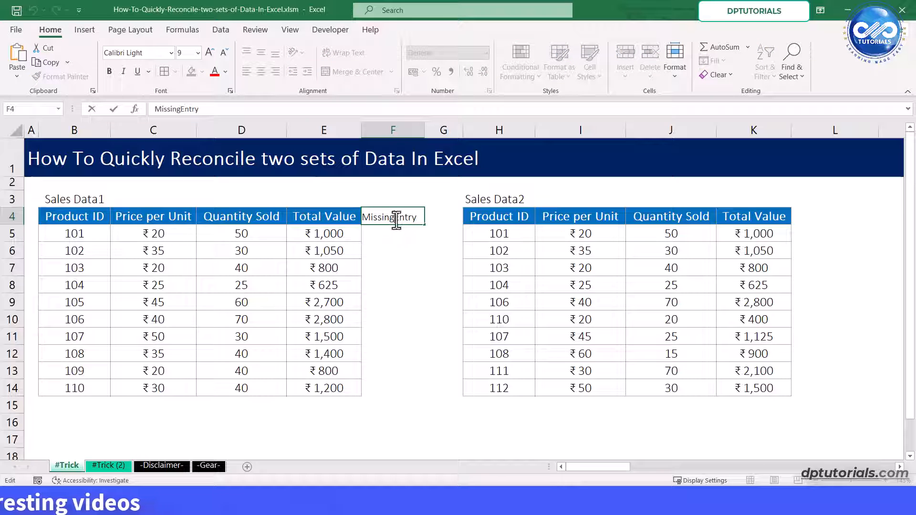
pyautogui.press('Return')
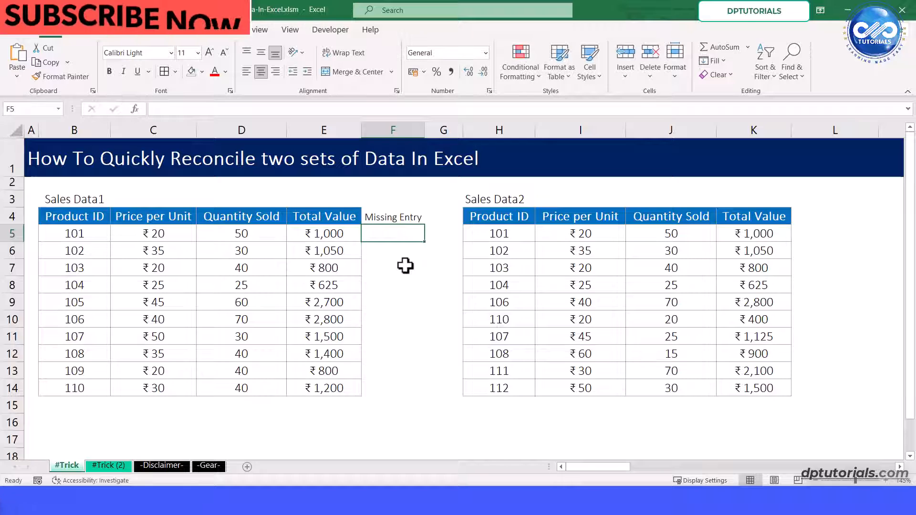
# Enter =VLOOKUP(B5,$H$5:$H$14,1,) in F5 to look up the first Sales Data1 product ID in Sales Data2
pyautogui.write('=VLOOK')
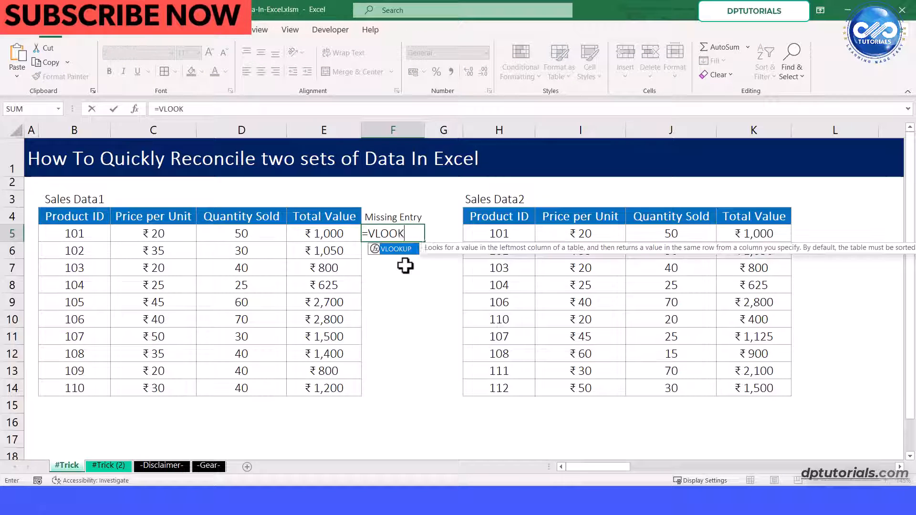
pyautogui.write('UP(')
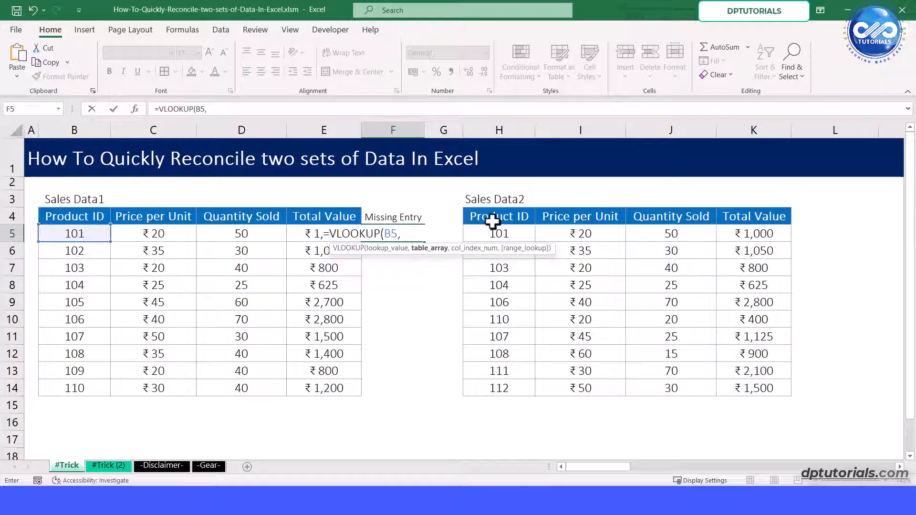
pyautogui.click(514, 237)
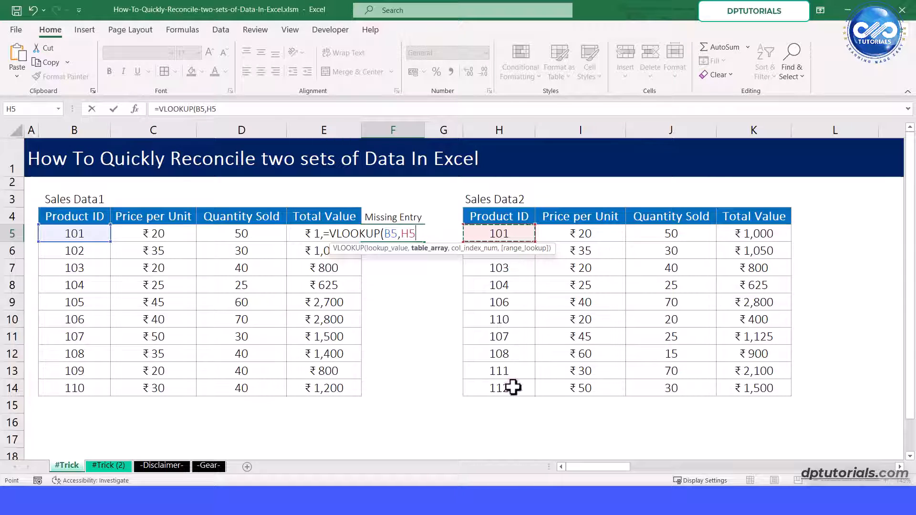
pyautogui.moveTo(513, 387); pyautogui.dragTo(509, 387)
pyautogui.click(210, 107)
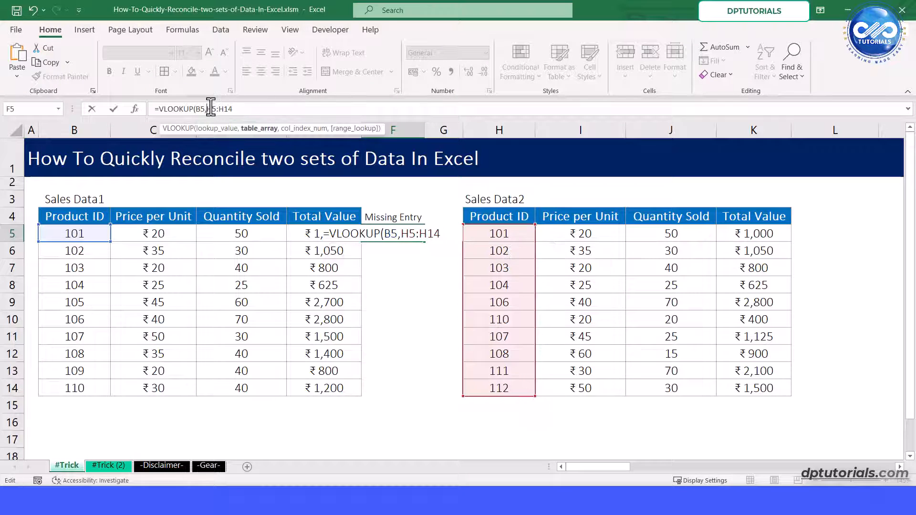
pyautogui.doubleClick(235, 109)
pyautogui.press('F4')
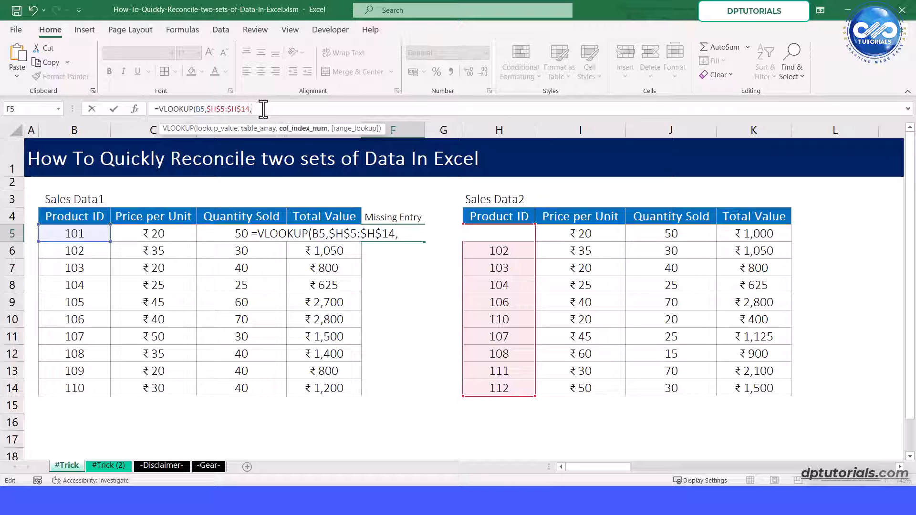
pyautogui.write(',1,0)')
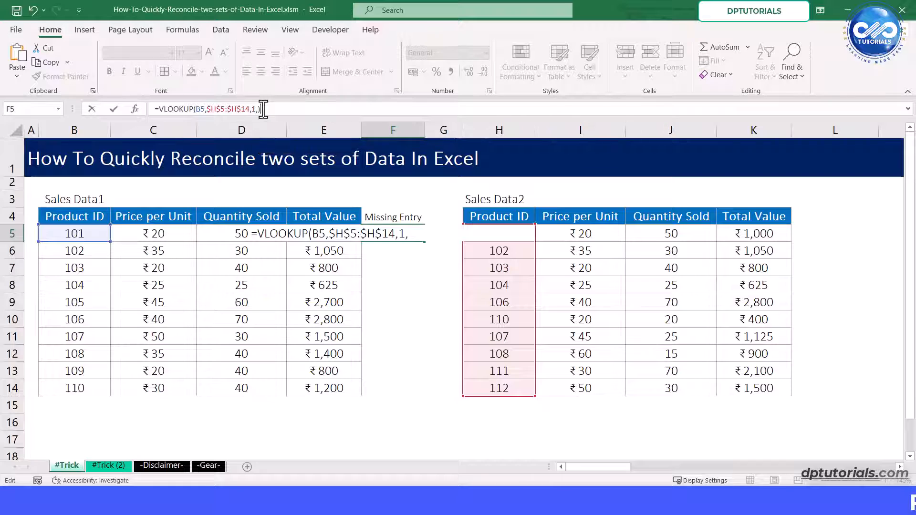
pyautogui.press('Return')
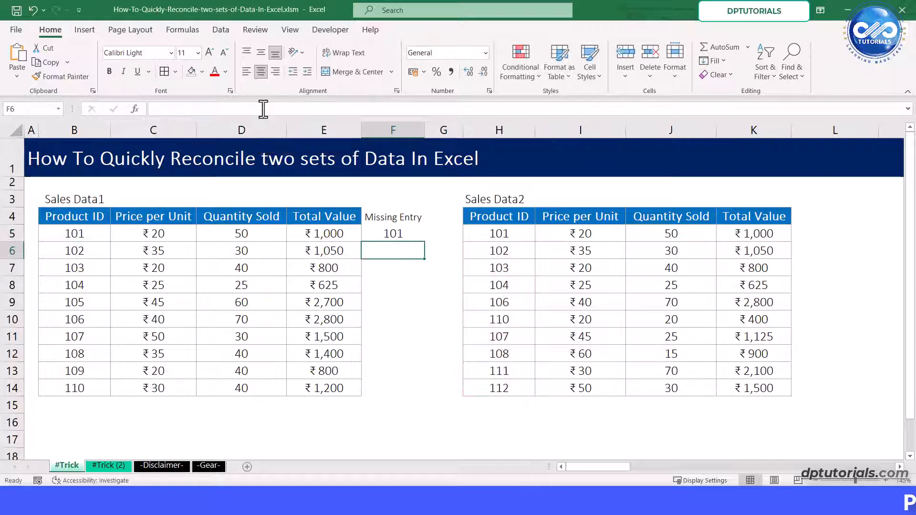
# Fill the F5 lookup formula down to F14 and check cells F9 and F13 against the Sales Data2 product IDs
pyautogui.click(406, 233)
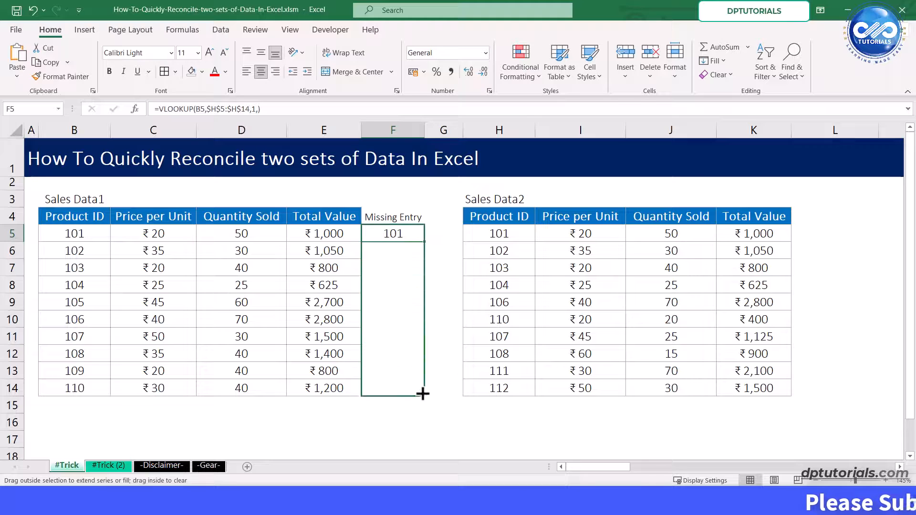
pyautogui.moveTo(423, 395); pyautogui.dragTo(435, 383)
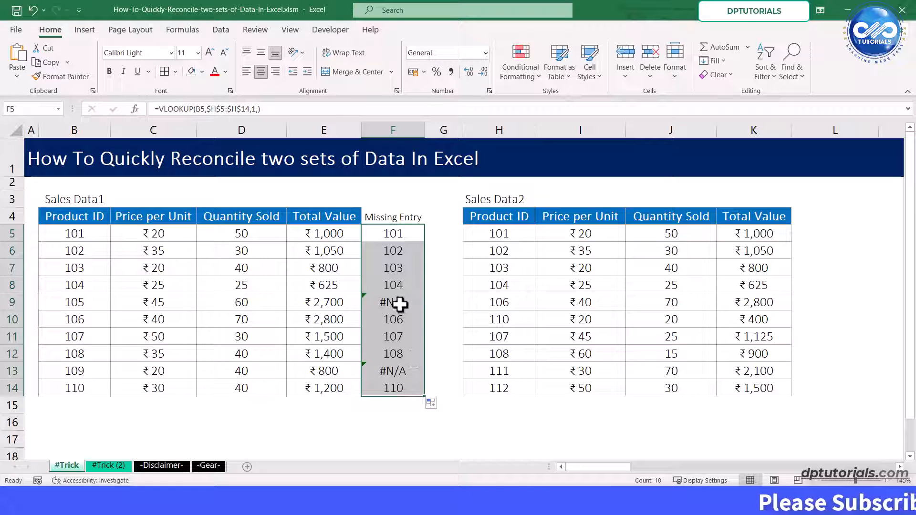
pyautogui.click(400, 302)
pyautogui.keyDown('ctrl'); pyautogui.click(395, 371); pyautogui.keyUp('ctrl')
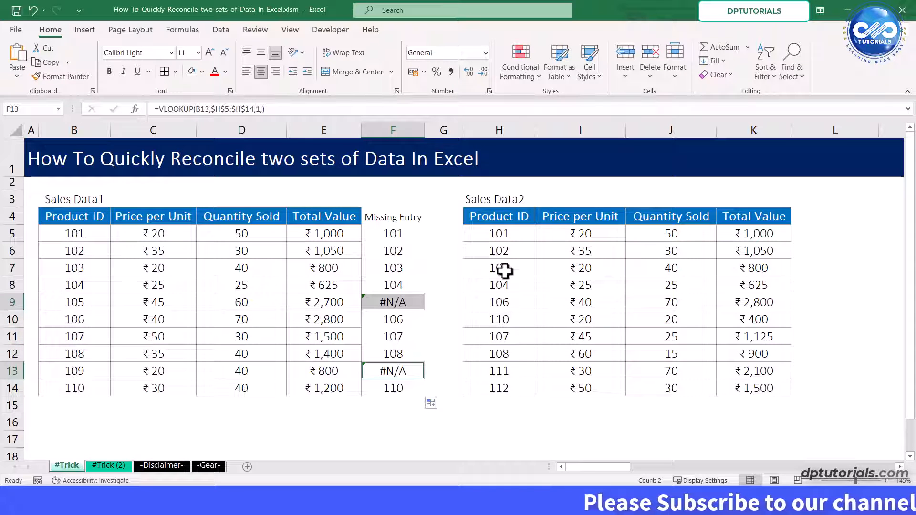
pyautogui.click(504, 325)
# Copy the Missing Entry header from F4 into L4, beside the Sales Data2 table
pyautogui.click(817, 212)
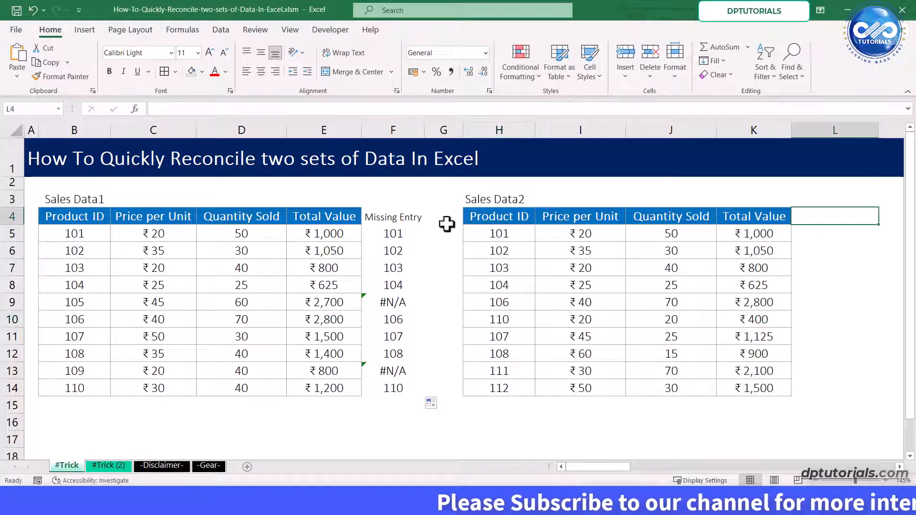
pyautogui.click(394, 215)
pyautogui.hotkey('ctrl', 'c')
pyautogui.click(811, 220)
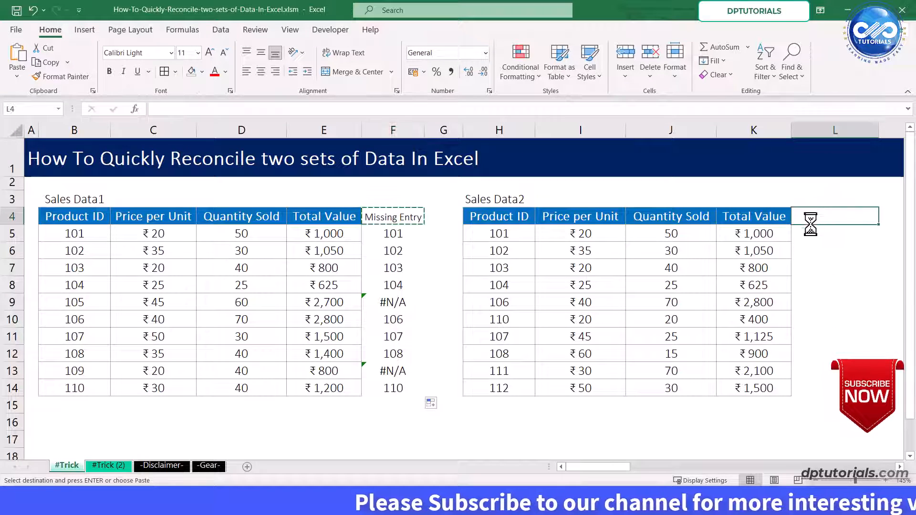
pyautogui.hotkey('ctrl', 'v')
# Enter =VLOOKUP(H5,$B$5:$B$14,1,) in L5 to look up the first Sales Data2 product ID in Sales Data1
pyautogui.click(811, 233)
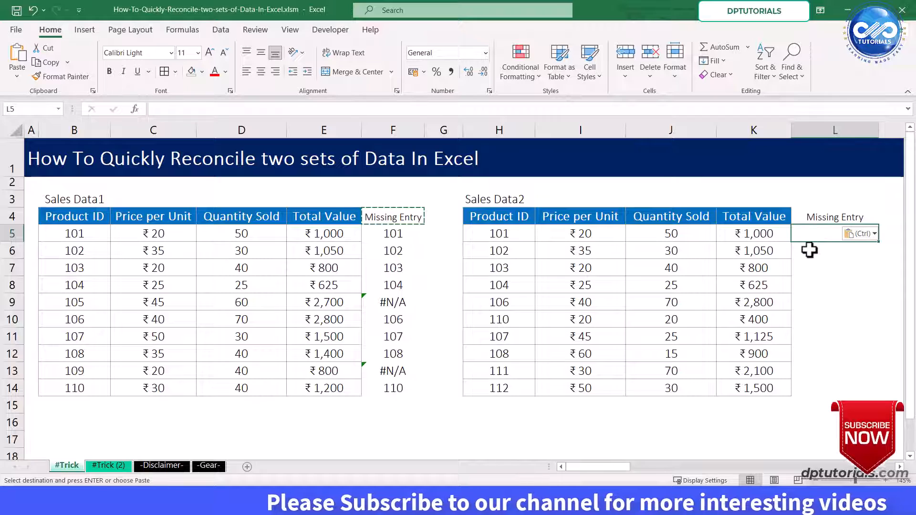
pyautogui.write('=V')
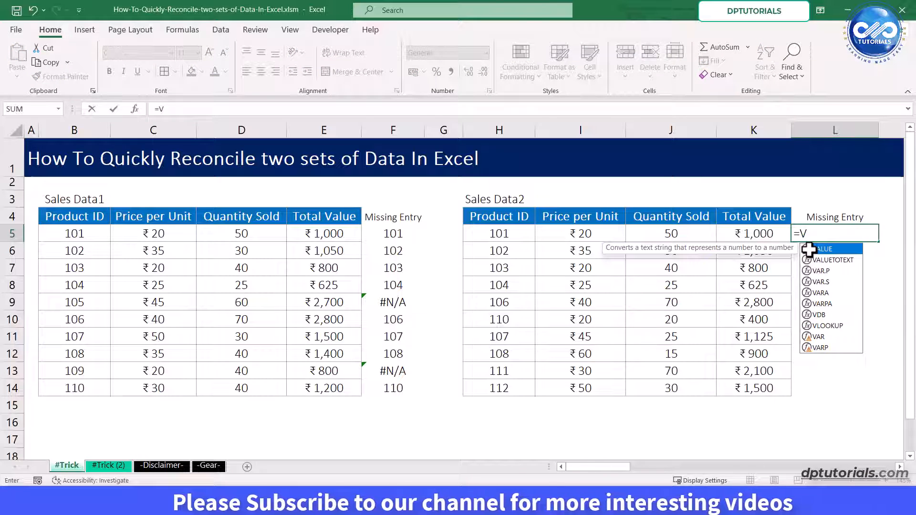
pyautogui.write('LOOKUP(')
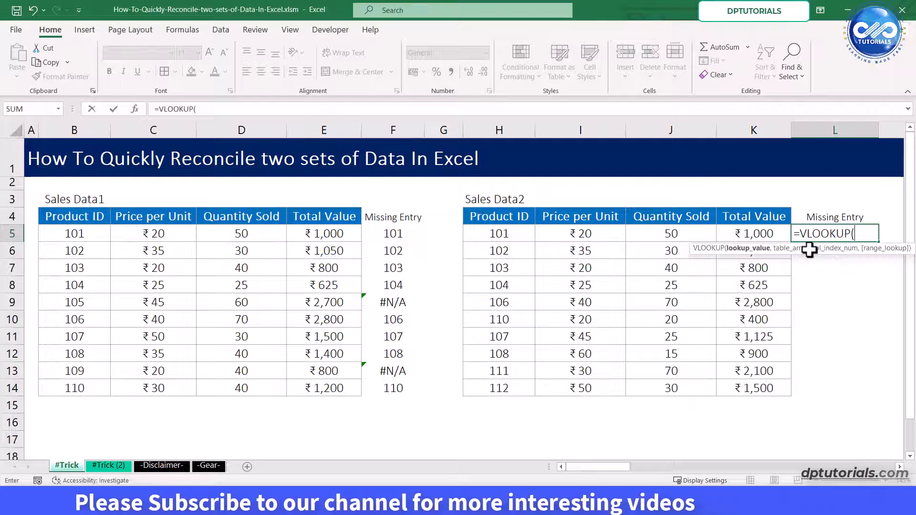
pyautogui.click(500, 235)
pyautogui.write(',')
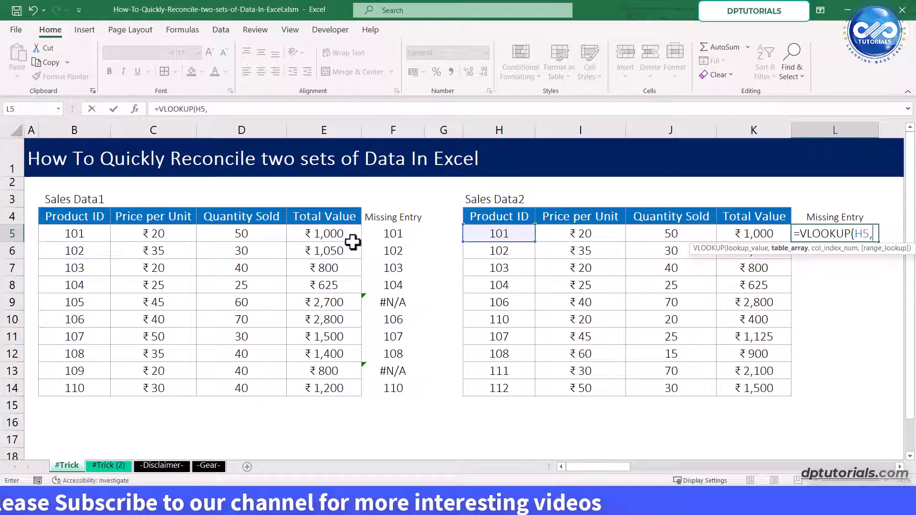
pyautogui.moveTo(94, 236); pyautogui.dragTo(76, 386)
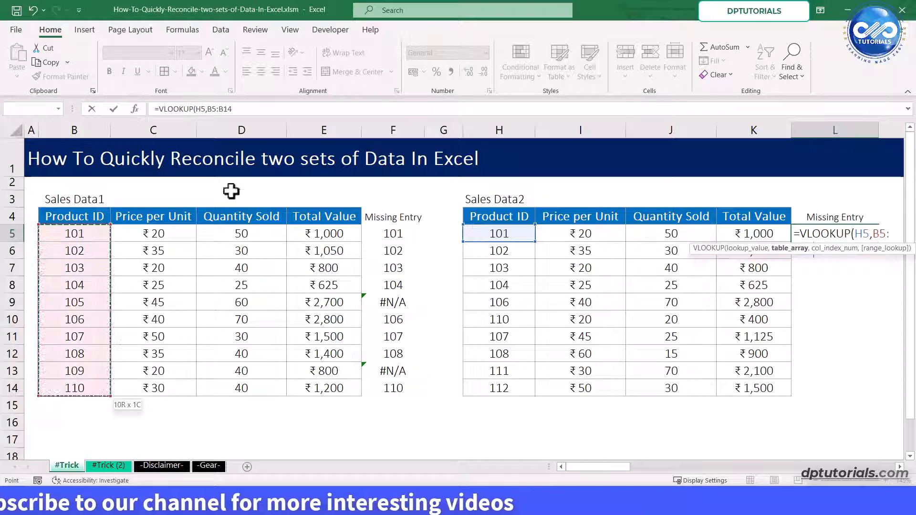
pyautogui.click(214, 108)
pyautogui.press('F4')
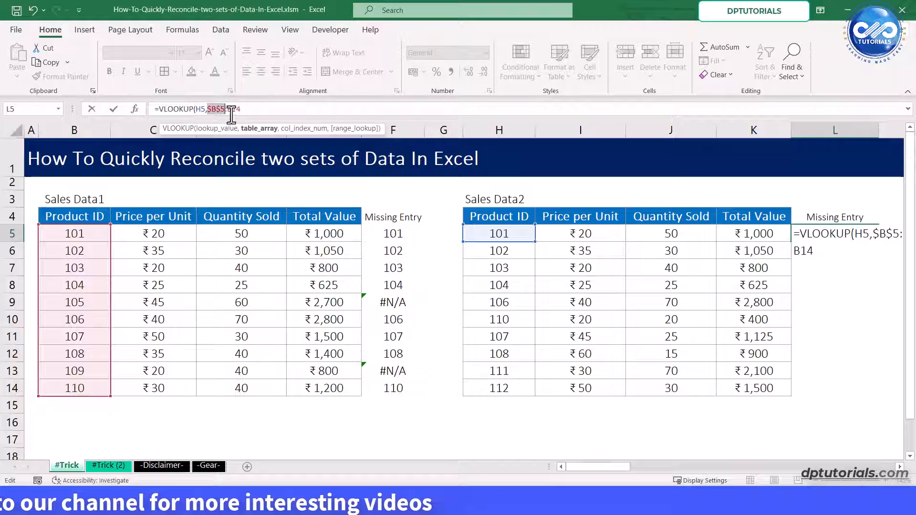
pyautogui.click(234, 109)
pyautogui.press('F4')
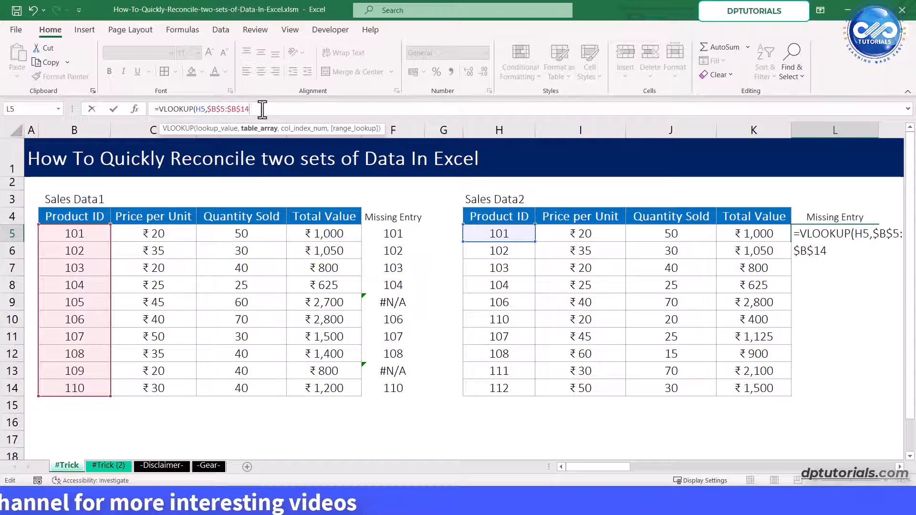
pyautogui.write(',1,)')
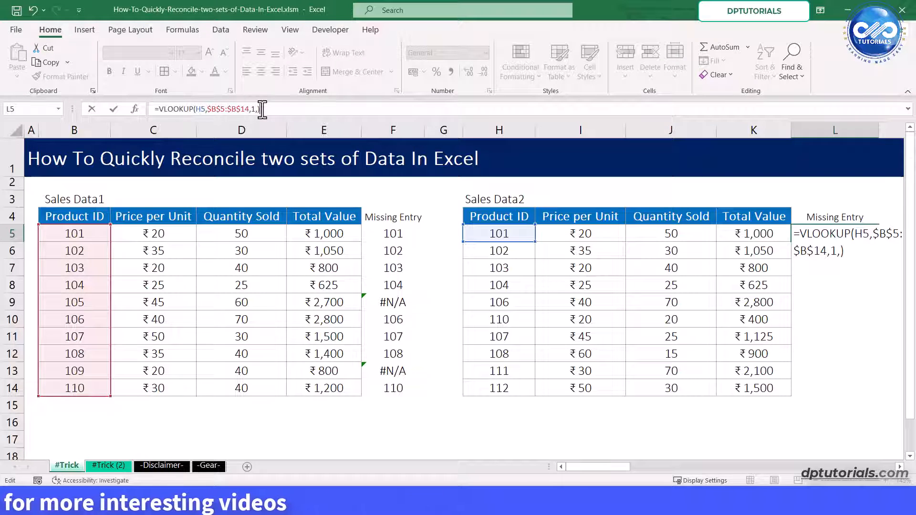
pyautogui.press('Return')
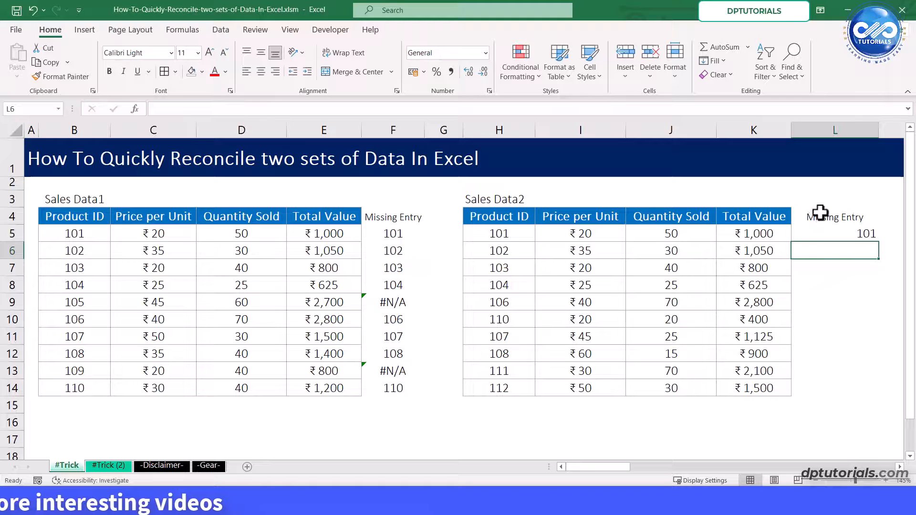
# Fill the L5 VLOOKUP formula down to L14 for the remaining Sales Data2 product IDs
pyautogui.click(821, 236)
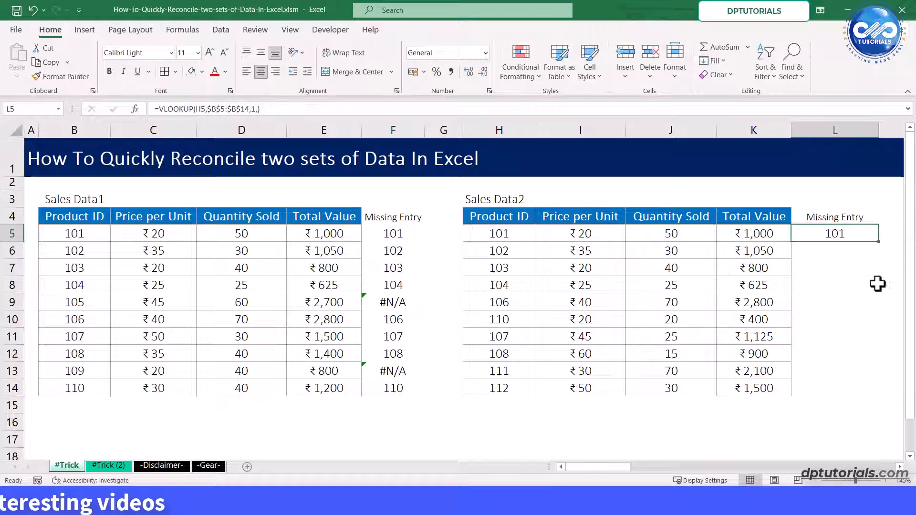
pyautogui.moveTo(878, 245); pyautogui.dragTo(839, 385)
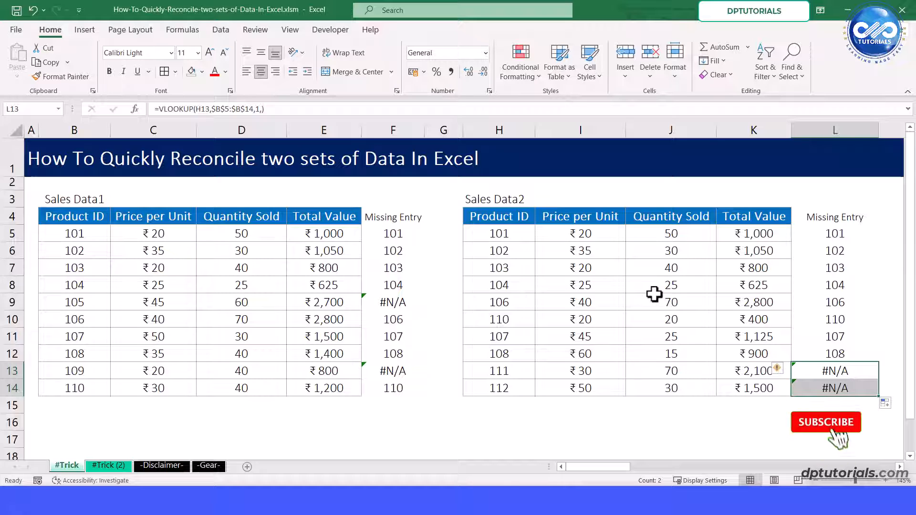
# On the #Trick (2) sheet, add a Missing Entry header in F4 and widen column F to fit it
pyautogui.click(122, 466)
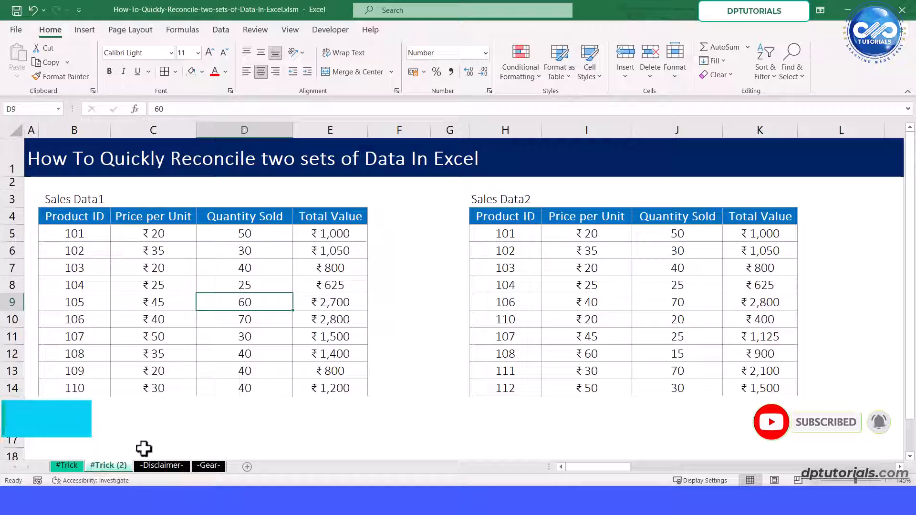
pyautogui.click(389, 216)
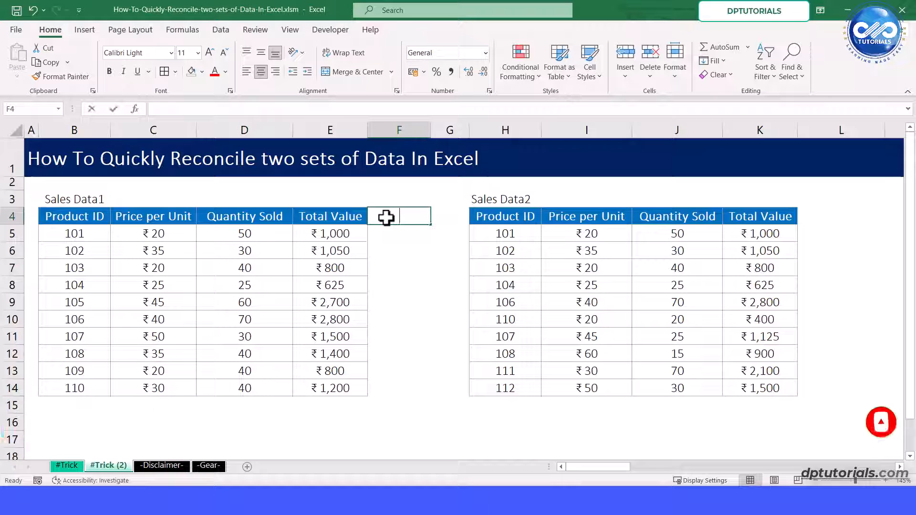
pyautogui.write('Missing Entry')
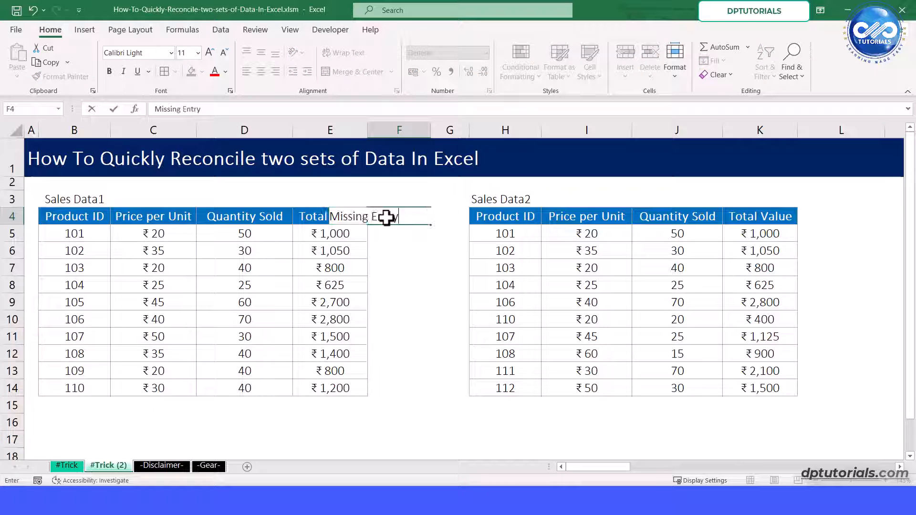
pyautogui.press('Return')
pyautogui.moveTo(429, 127); pyautogui.dragTo(436, 127)
pyautogui.click(405, 216)
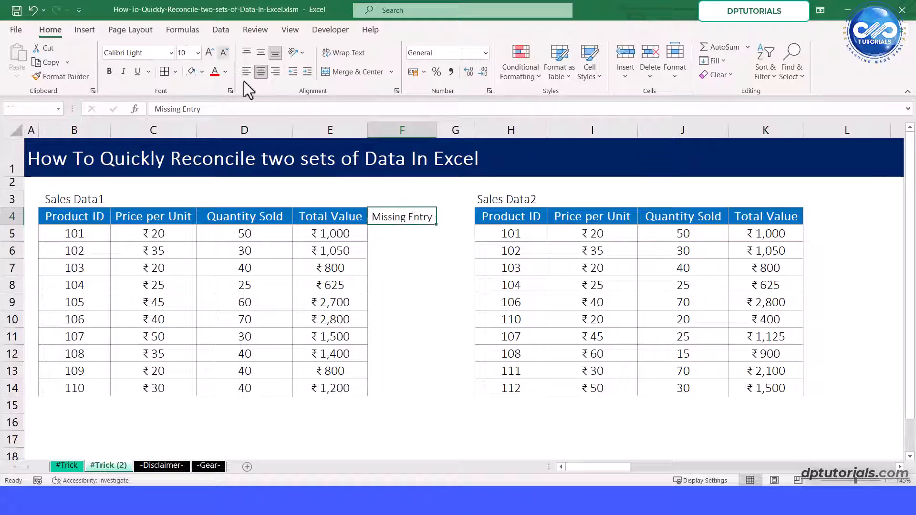
# Enter =COUNTIF($H$5:$H$14,B5) in F5 to count the first Sales Data1 product ID in Sales Data2
pyautogui.click(392, 233)
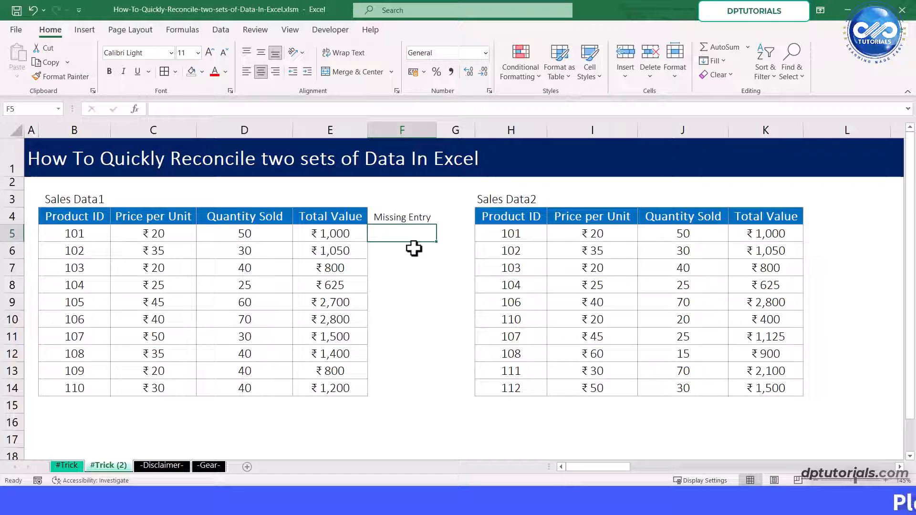
pyautogui.write('=')
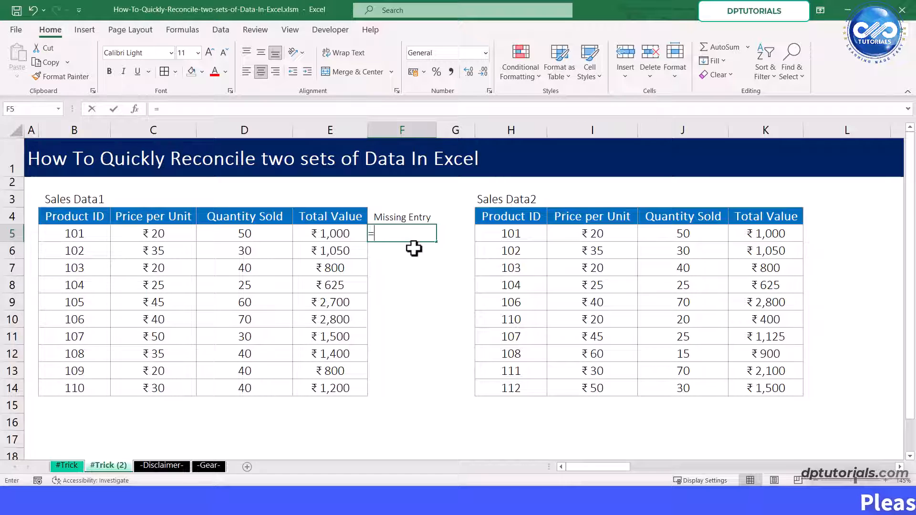
pyautogui.write('COUNTIF(')
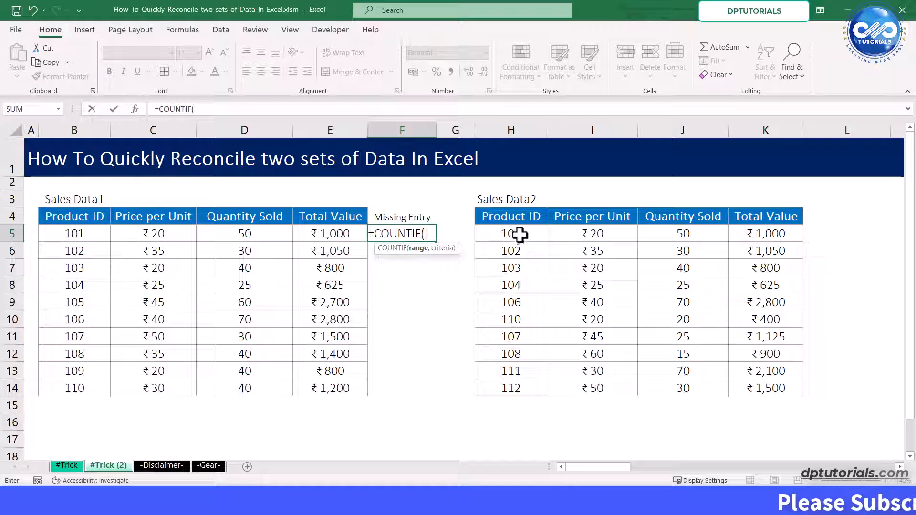
pyautogui.moveTo(519, 234); pyautogui.dragTo(519, 388)
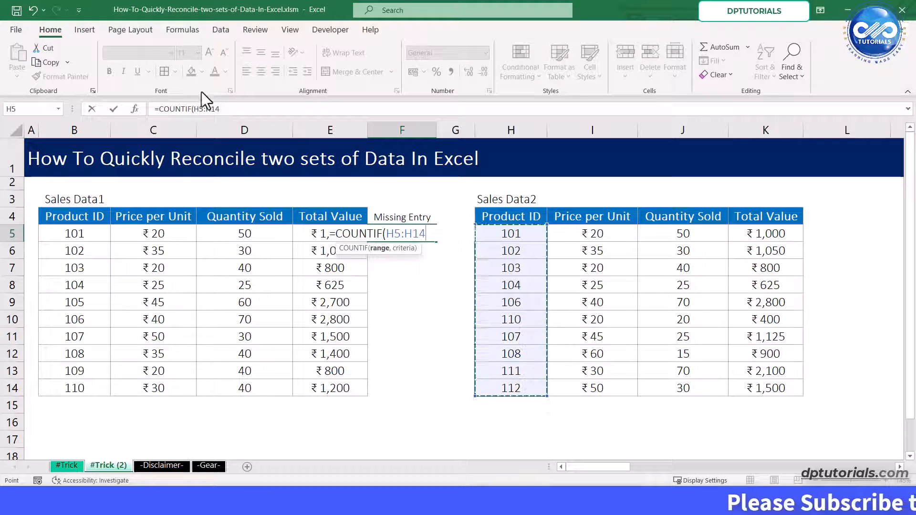
pyautogui.click(202, 113)
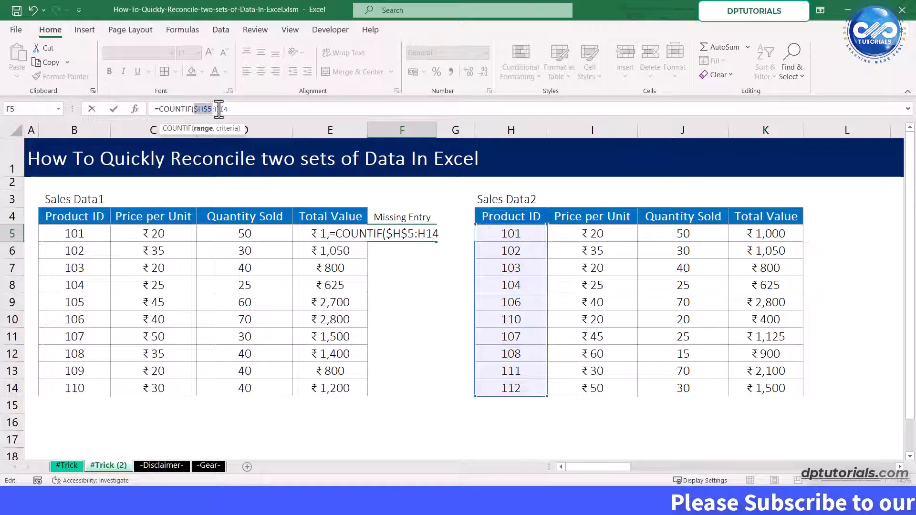
pyautogui.write(',')
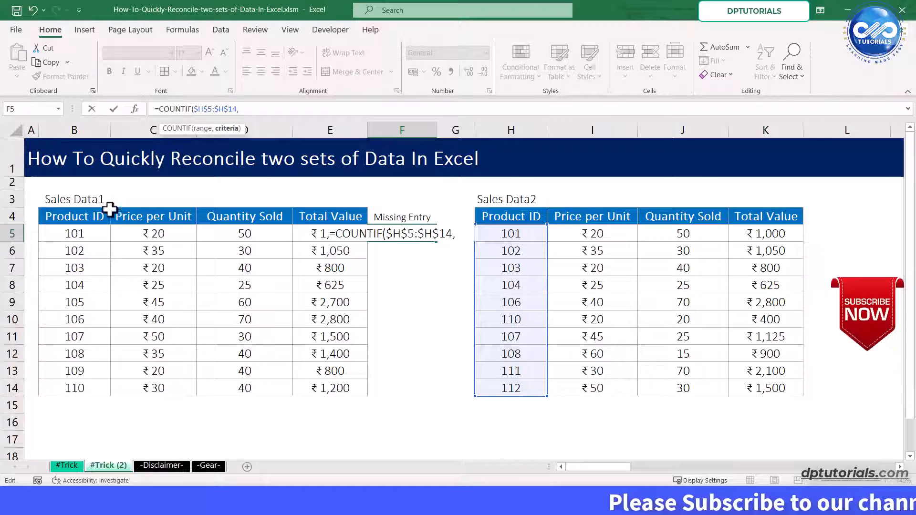
pyautogui.click(96, 233)
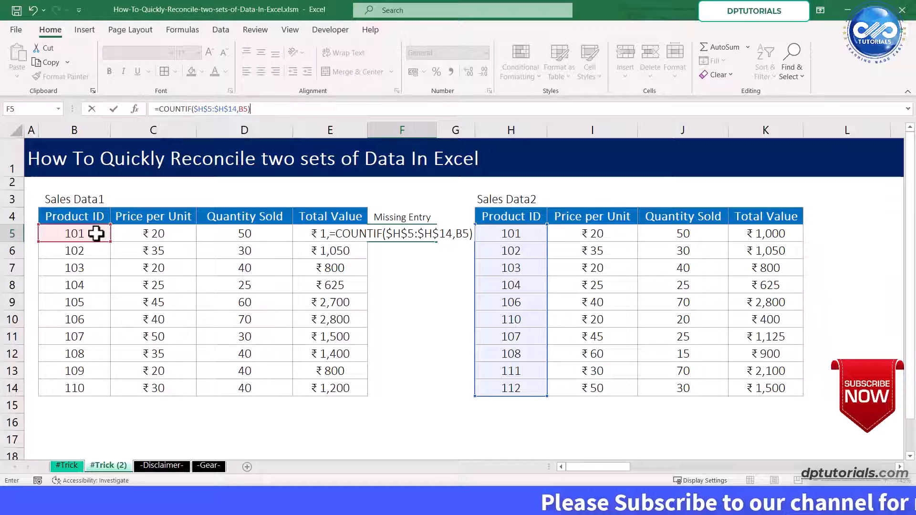
pyautogui.press('Return')
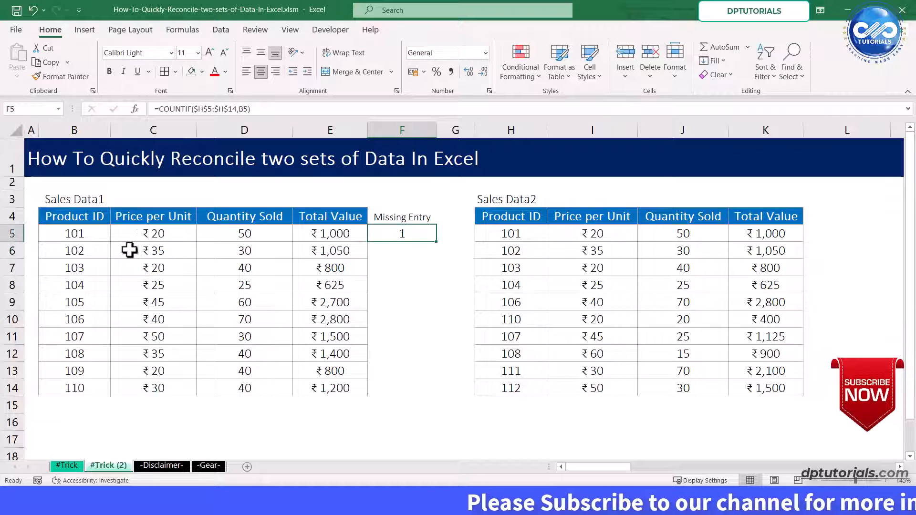
# Fill the F5 COUNTIF formula down to F14 and check the results in F9 and F13
pyautogui.click(77, 233)
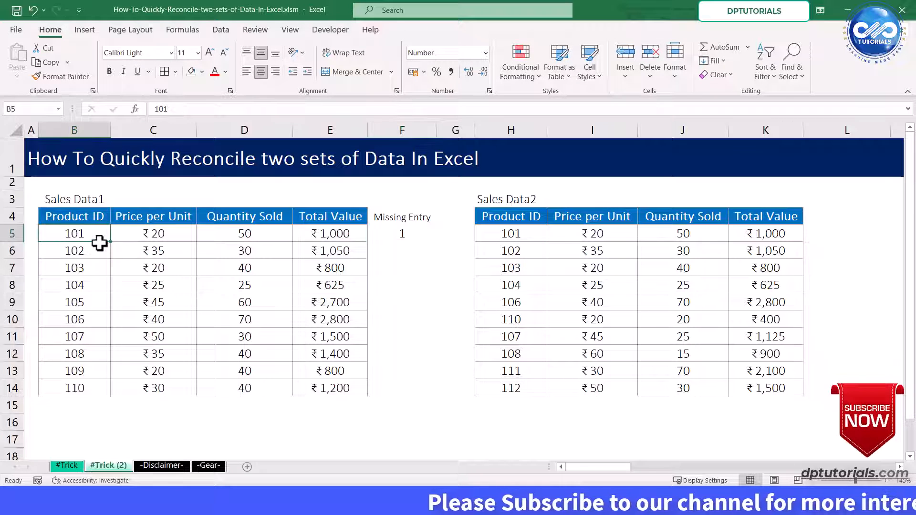
pyautogui.keyDown('ctrl'); pyautogui.click(521, 235); pyautogui.keyUp('ctrl')
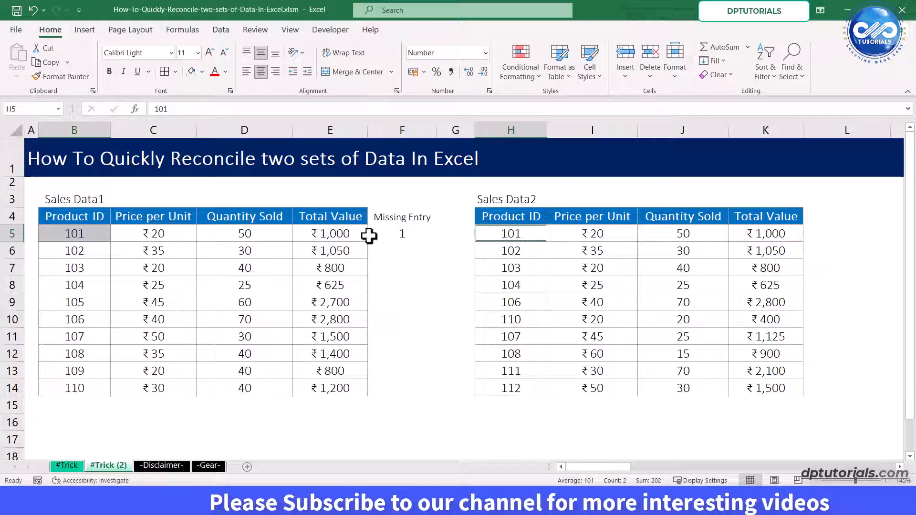
pyautogui.click(400, 233)
pyautogui.moveTo(437, 244); pyautogui.dragTo(435, 392)
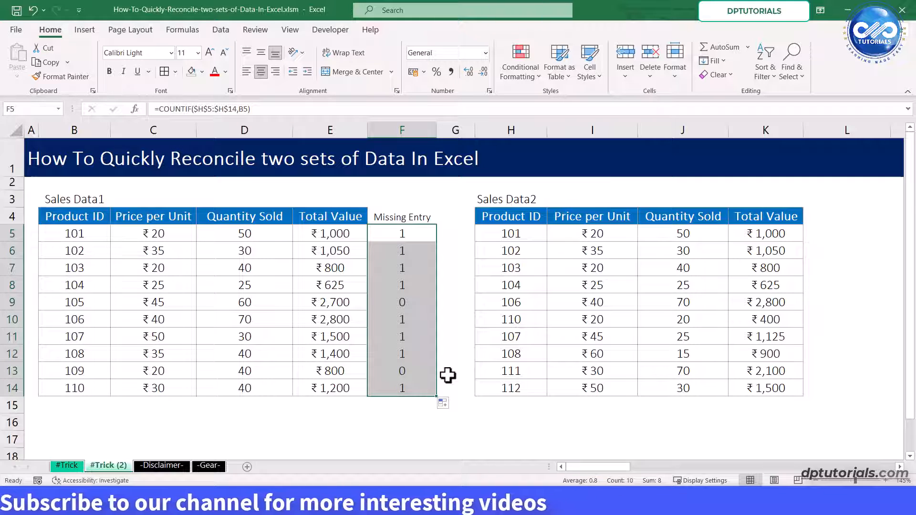
pyautogui.click(406, 304)
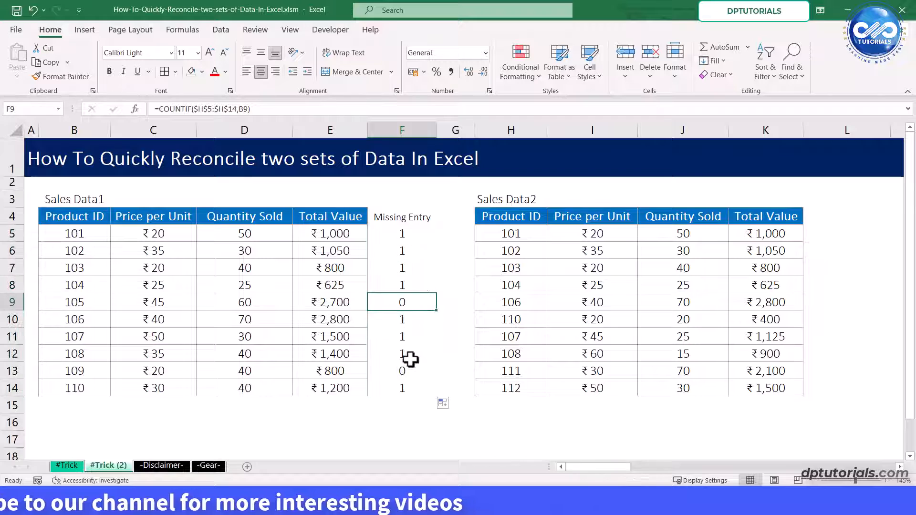
pyautogui.keyDown('ctrl'); pyautogui.click(409, 370); pyautogui.keyUp('ctrl')
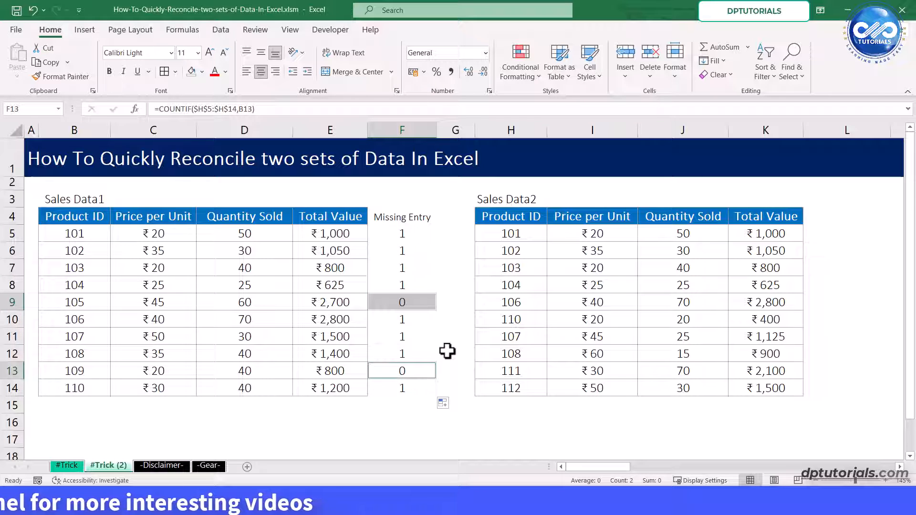
# Copy the Missing Entry header from F4 into L4, beside the Sales Data2 table on the #Trick (2) sheet
pyautogui.click(402, 219)
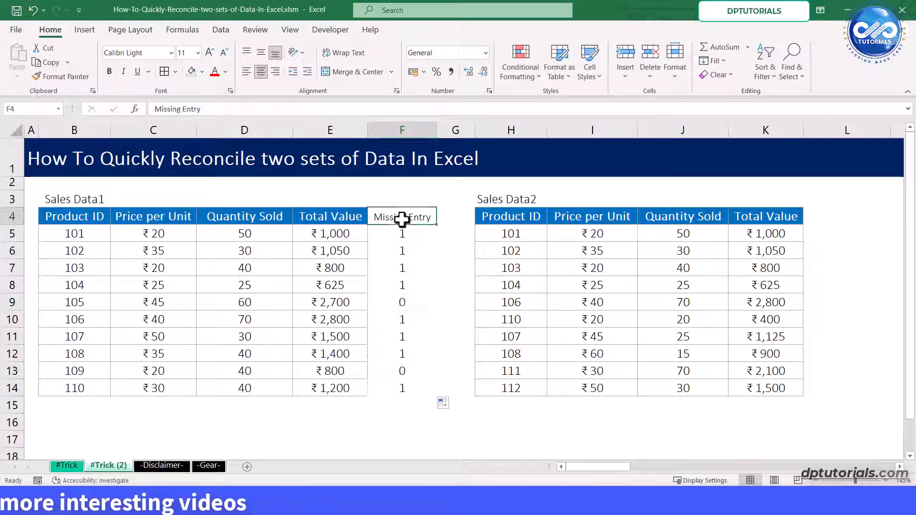
pyautogui.hotkey('ctrl', 'c')
pyautogui.click(821, 214)
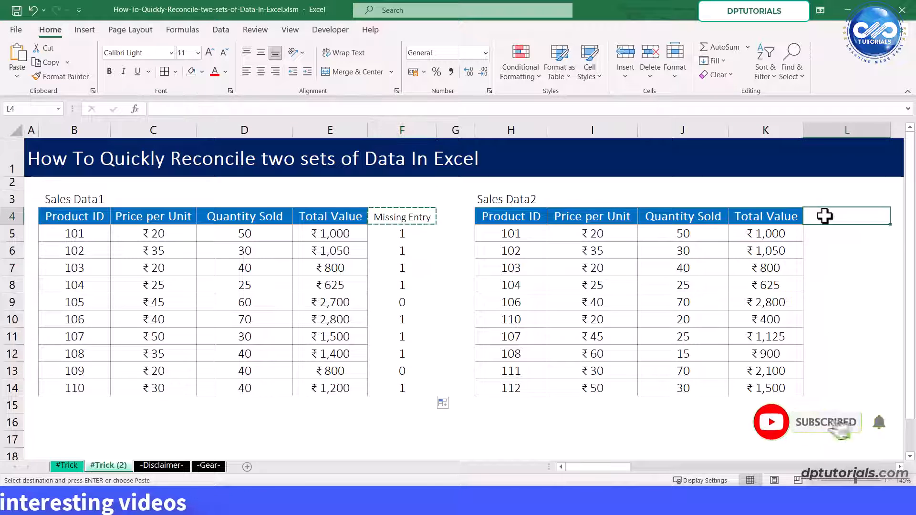
pyautogui.hotkey('ctrl', 'v')
# Enter =COUNTIF($B$5:$B$14,H5) in L5 to count the first Sales Data2 product ID in Sales Data1
pyautogui.click(825, 240)
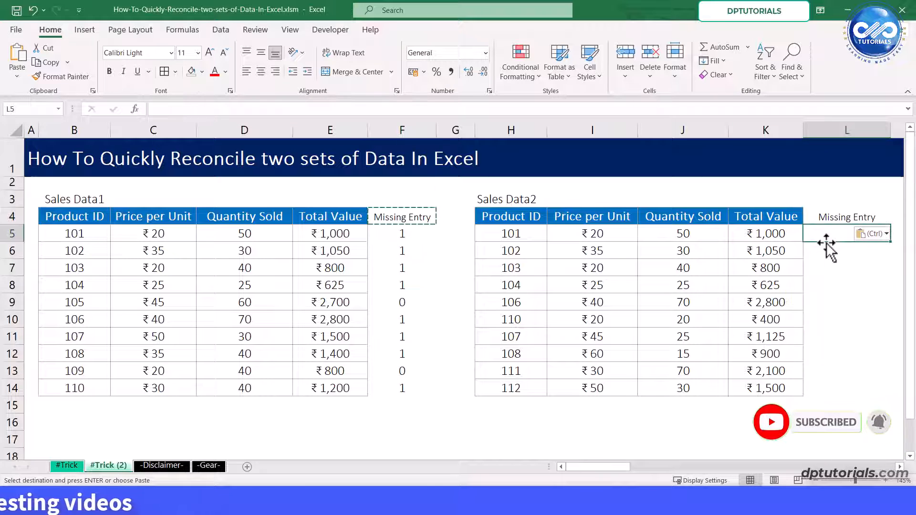
pyautogui.write('=')
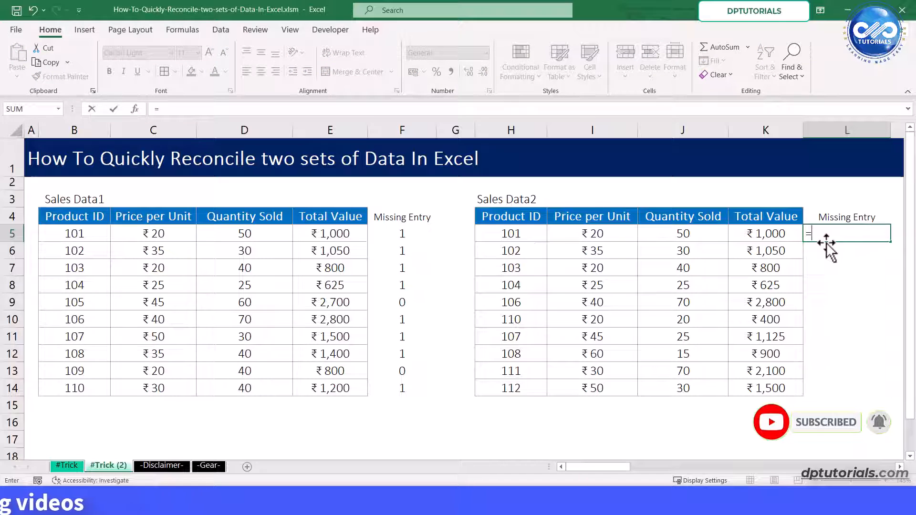
pyautogui.write('COUNTIF')
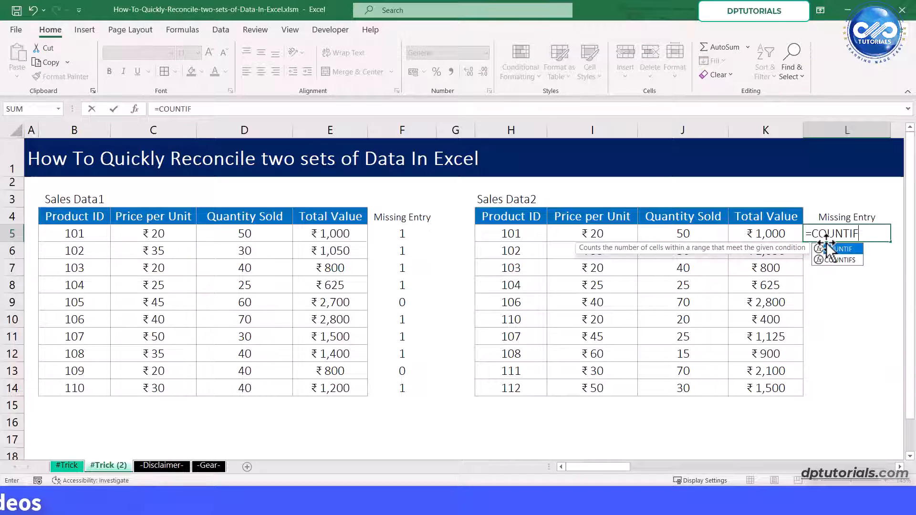
pyautogui.write('(')
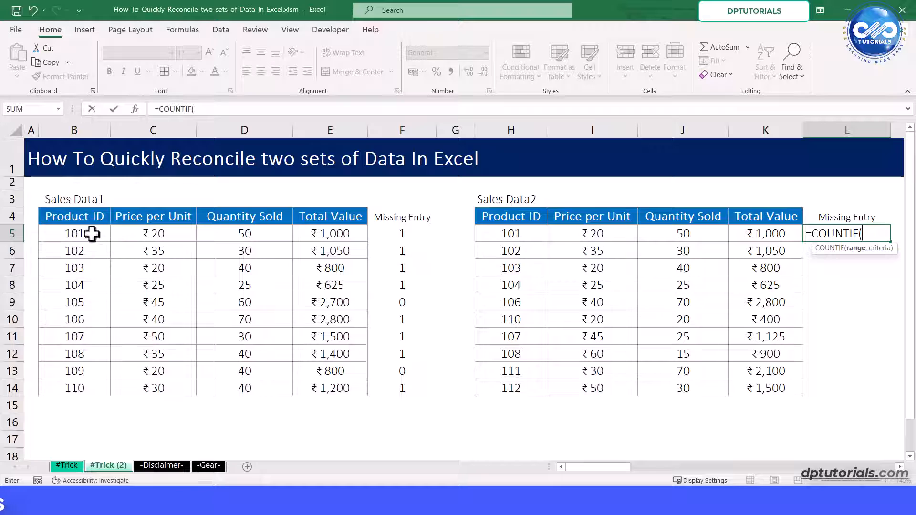
pyautogui.moveTo(92, 233); pyautogui.dragTo(91, 384)
pyautogui.click(197, 110)
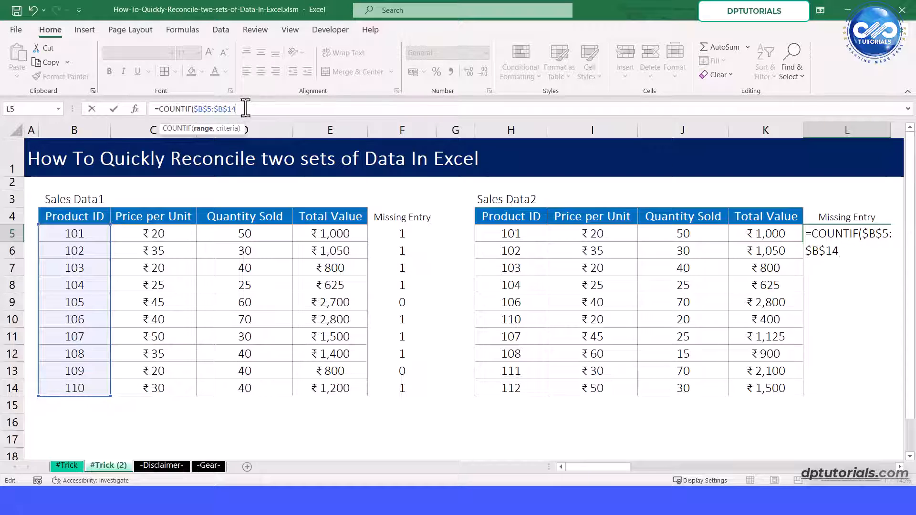
pyautogui.click(488, 229)
pyautogui.press('Return')
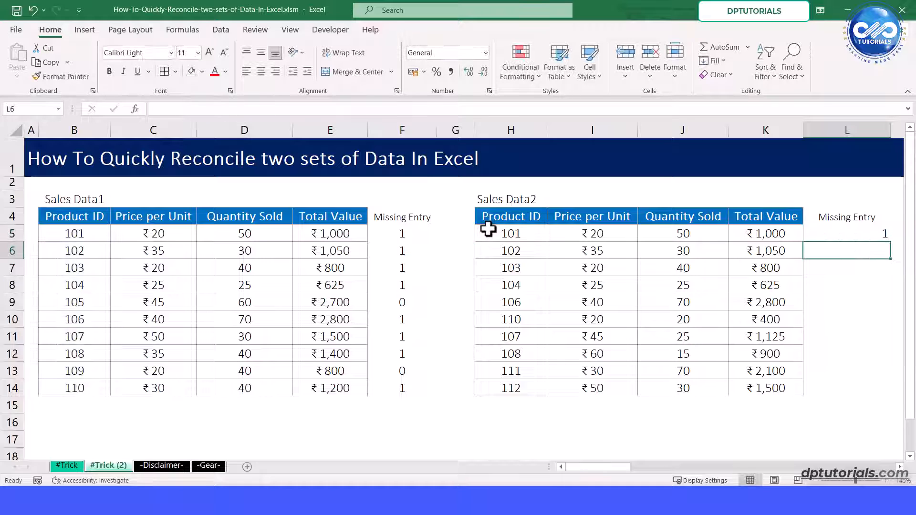
# Fill the L5 COUNTIF formula down to L14 and fit column L's width to its contents
pyautogui.click(857, 232)
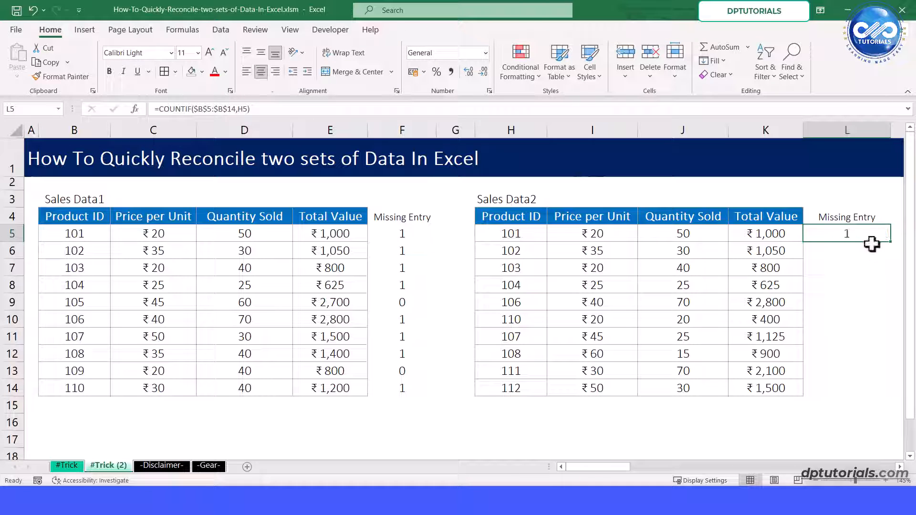
pyautogui.doubleClick(890, 242)
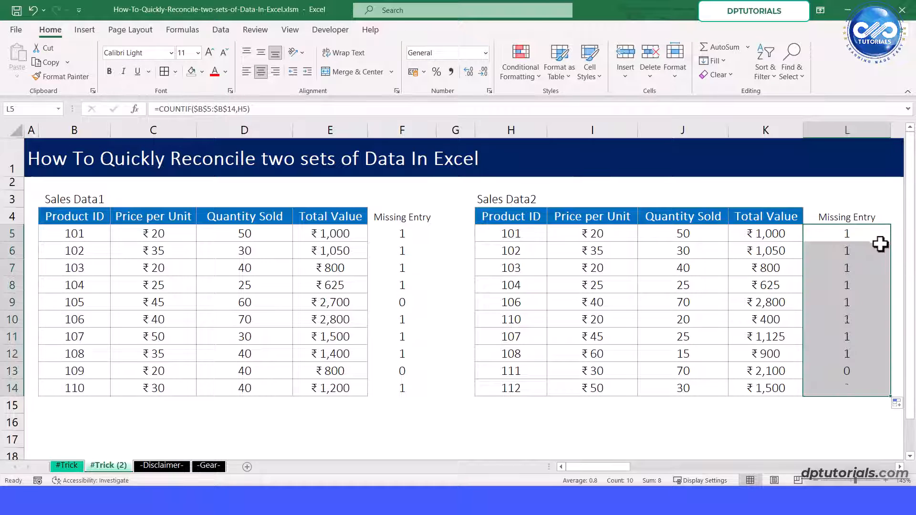
pyautogui.moveTo(852, 374); pyautogui.dragTo(853, 385)
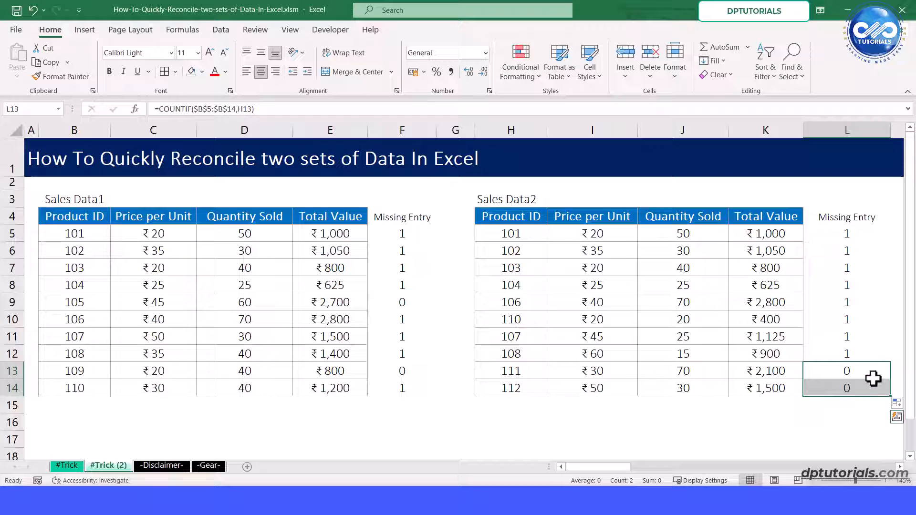
pyautogui.doubleClick(889, 129)
pyautogui.click(726, 267)
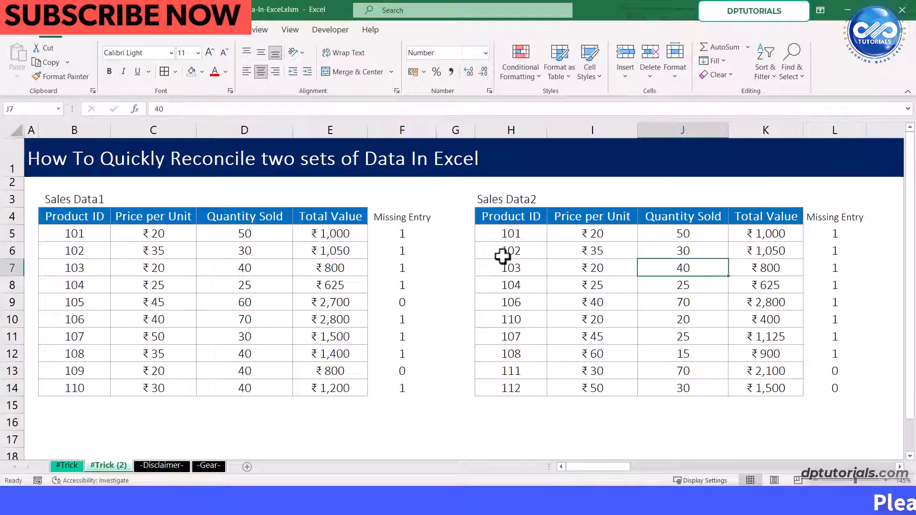
# Create a formula-based conditional formatting rule for B5:F14 in Sales Data1 with the formula =$F5=0
pyautogui.click(78, 232)
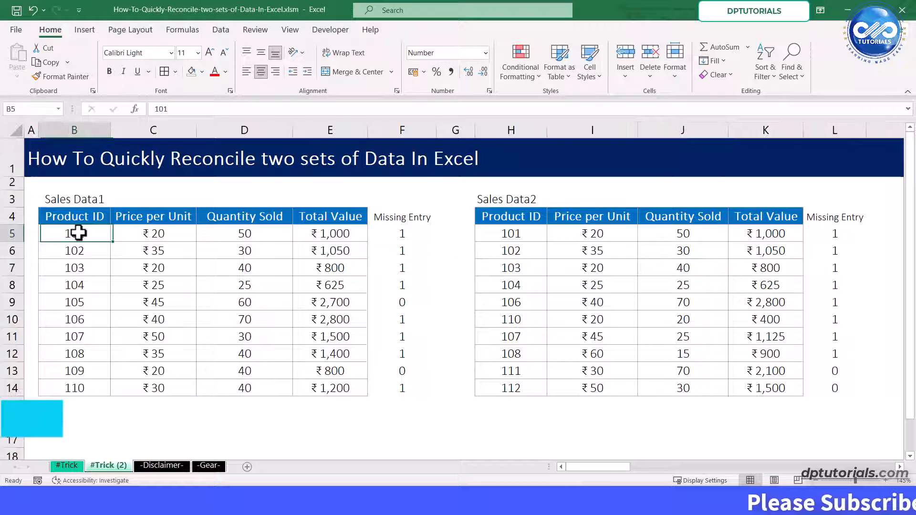
pyautogui.keyDown('shift'); pyautogui.click(390, 388); pyautogui.keyUp('shift')
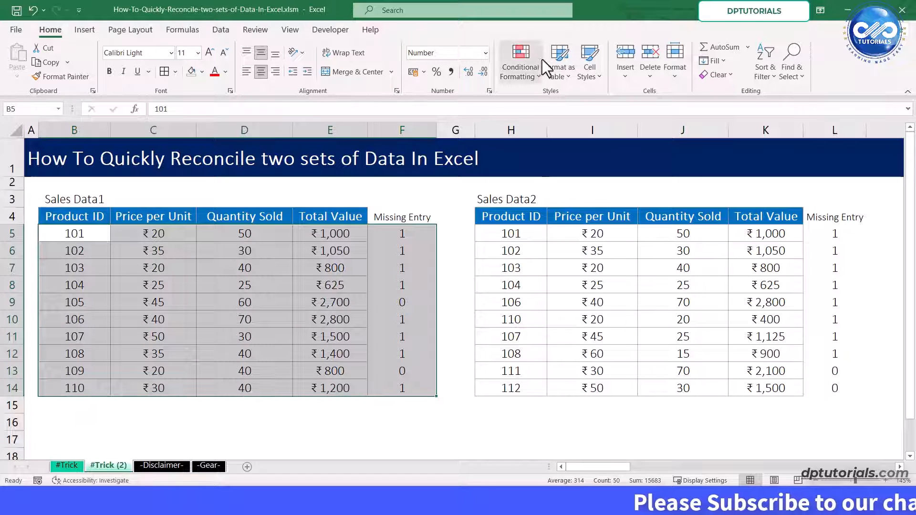
pyautogui.click(533, 76)
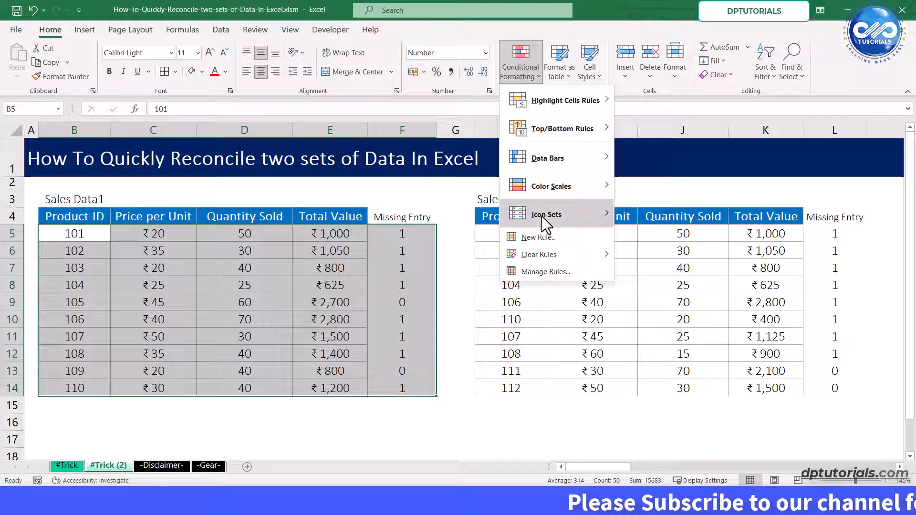
pyautogui.click(541, 236)
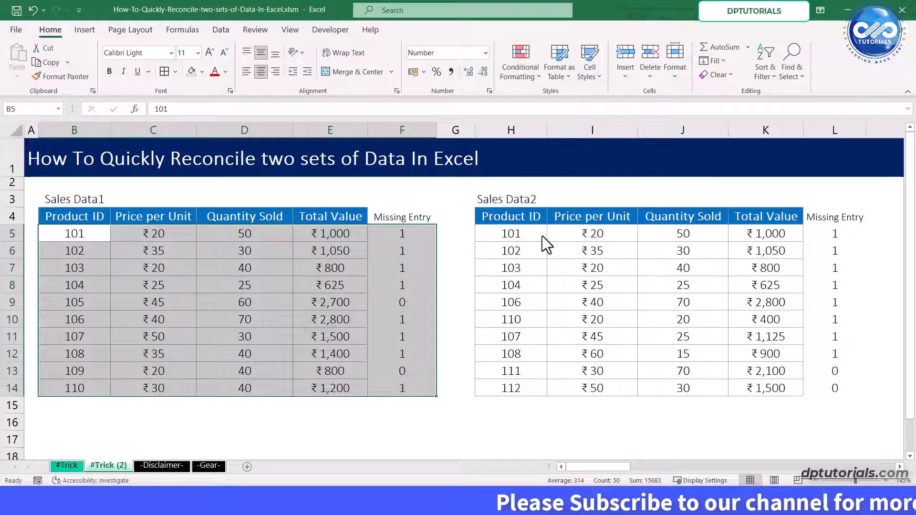
pyautogui.click(455, 163)
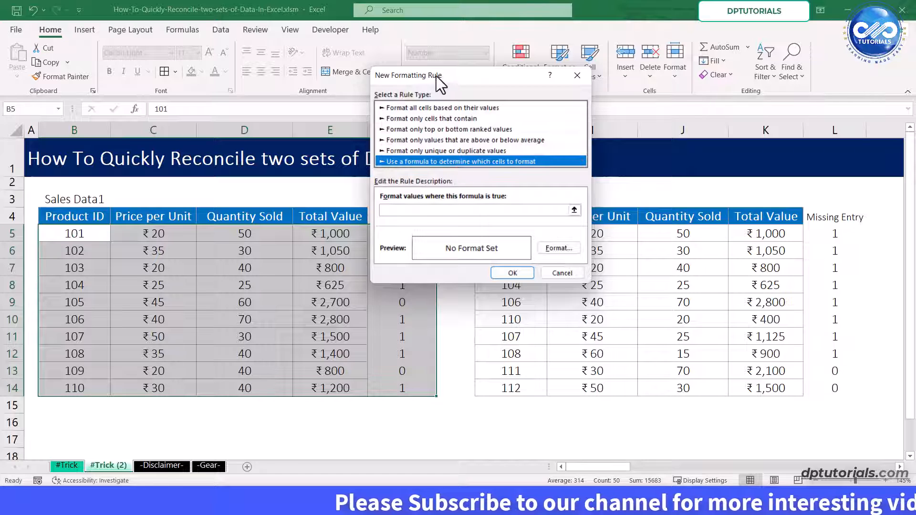
pyautogui.moveTo(438, 75); pyautogui.dragTo(540, 76)
pyautogui.click(513, 211)
pyautogui.write('=')
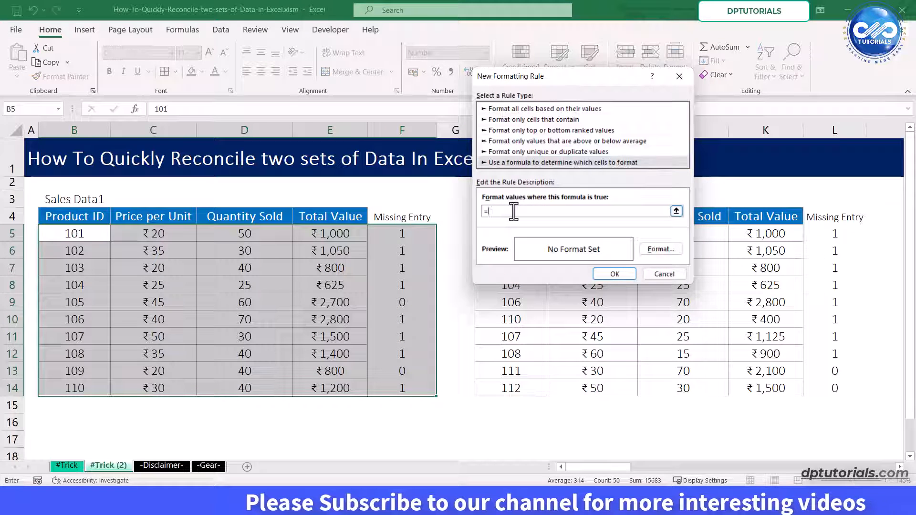
pyautogui.click(409, 230)
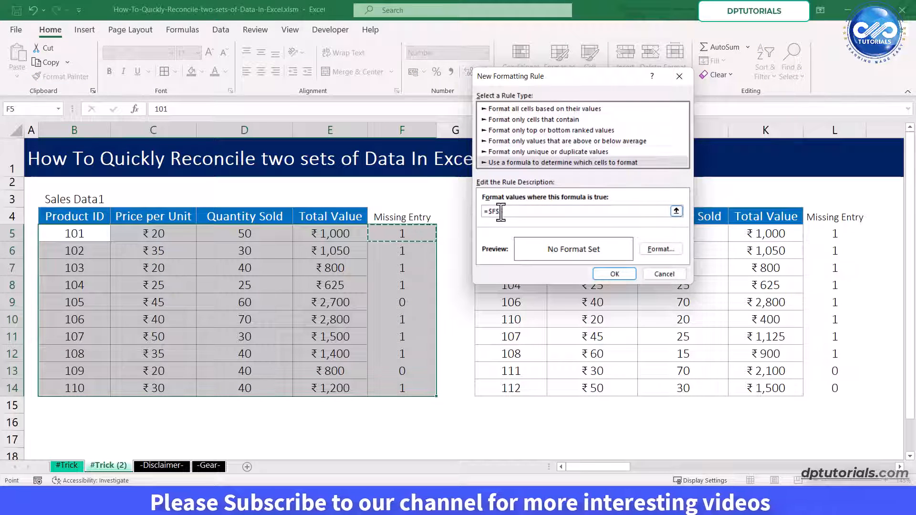
pyautogui.click(497, 211)
pyautogui.press('BackSpace')
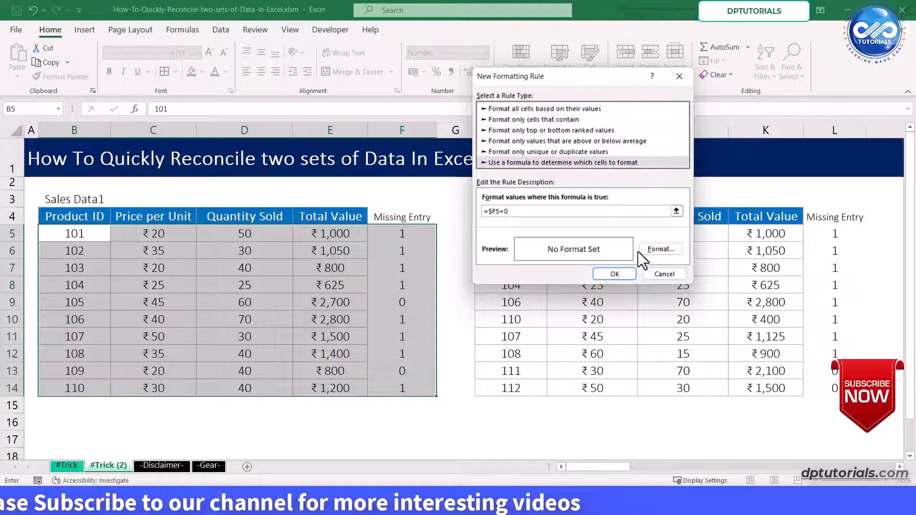
# Give the Sales Data1 rule a light orange fill and apply it to the selected rows
pyautogui.click(660, 250)
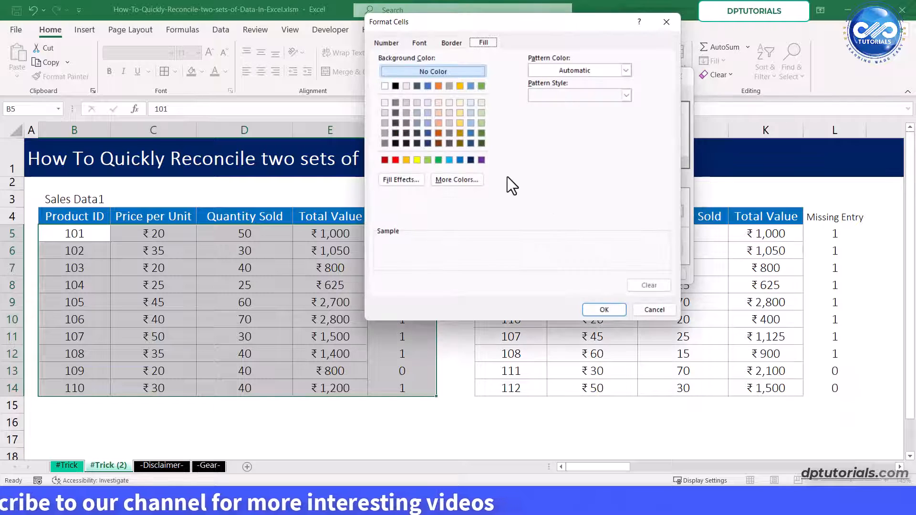
pyautogui.click(438, 114)
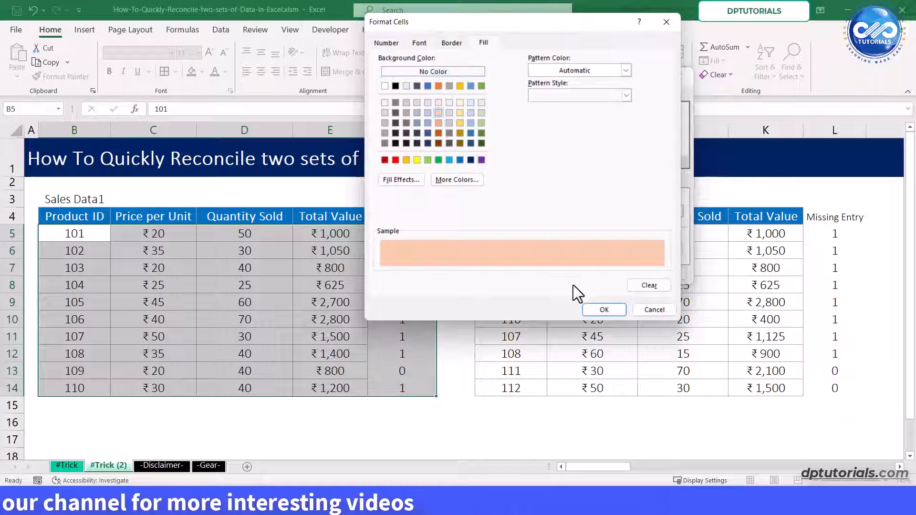
pyautogui.click(595, 311)
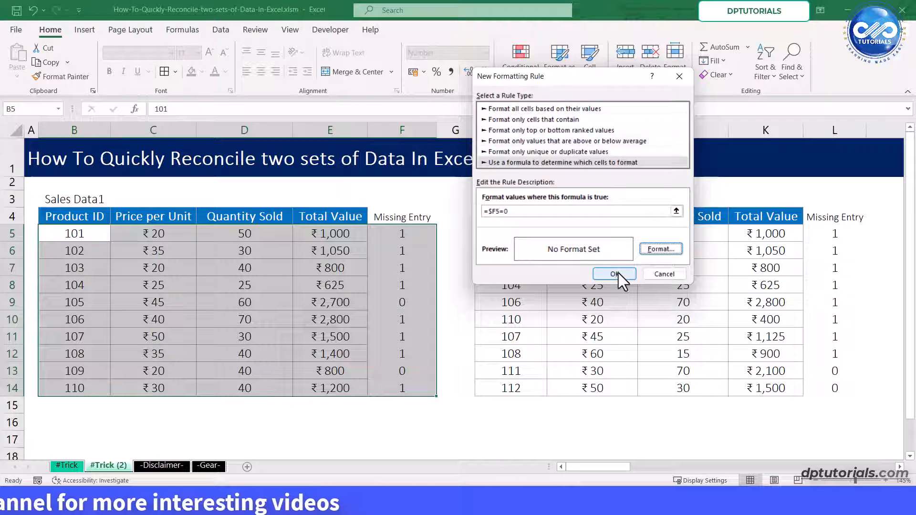
pyautogui.click(618, 272)
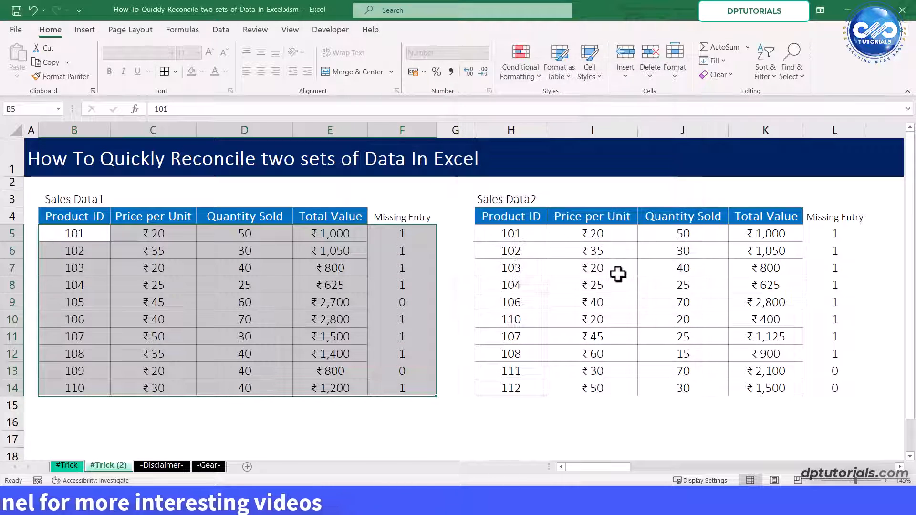
pyautogui.click(238, 262)
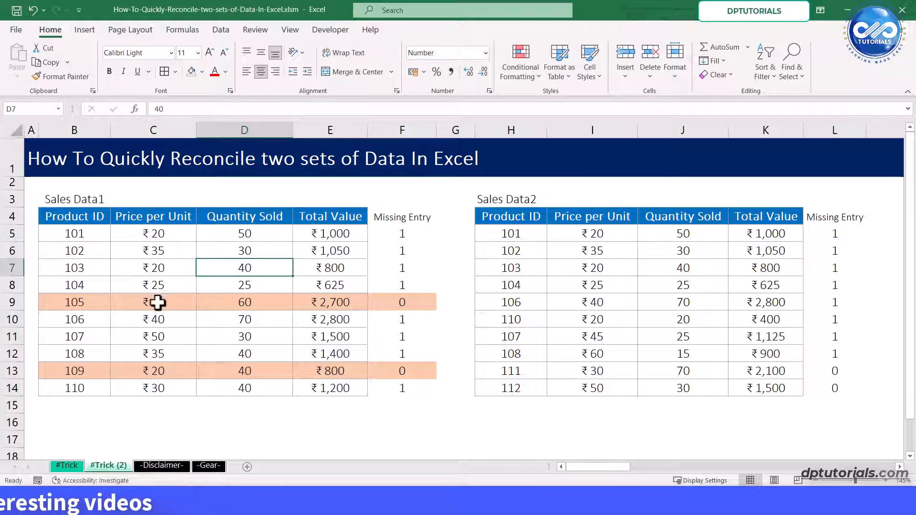
# Create a formula-based conditional formatting rule for H5:L14 in Sales Data2 with the formula =$L5=0
pyautogui.moveTo(507, 235); pyautogui.dragTo(833, 387)
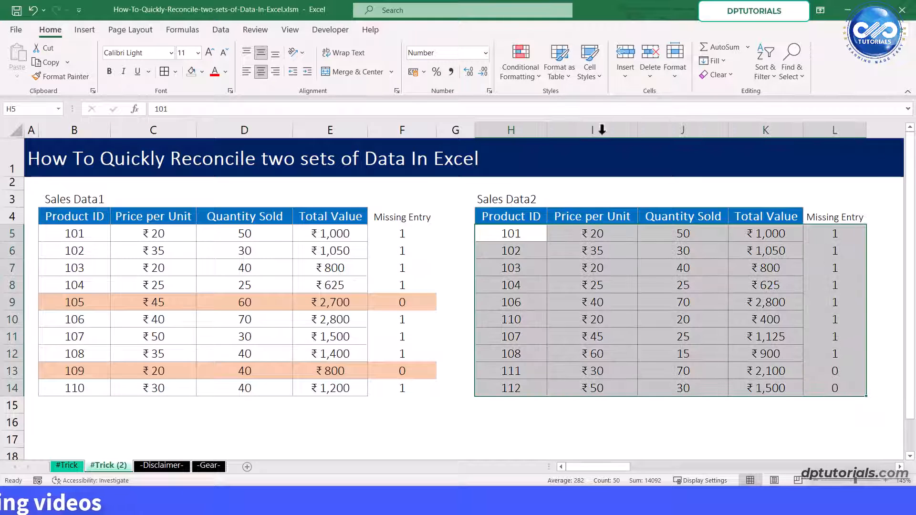
pyautogui.click(521, 66)
pyautogui.click(553, 235)
pyautogui.click(520, 150)
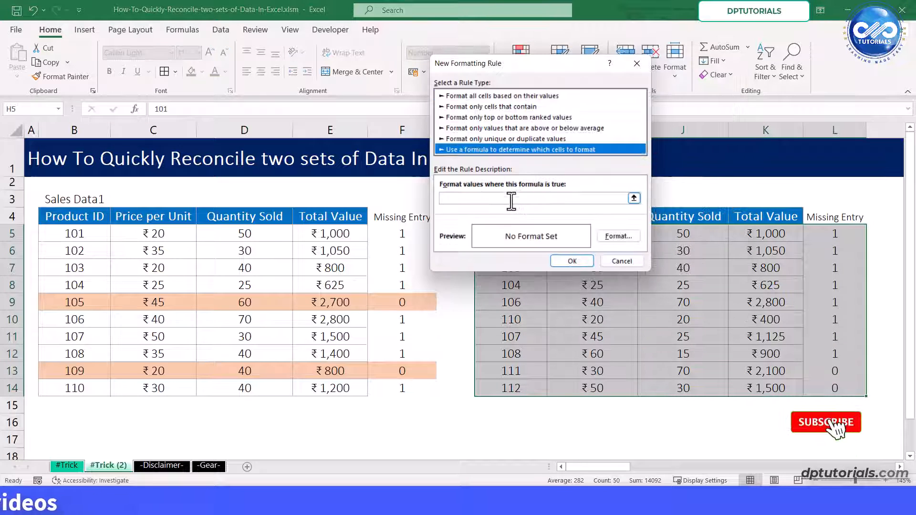
pyautogui.click(510, 199)
pyautogui.write('=')
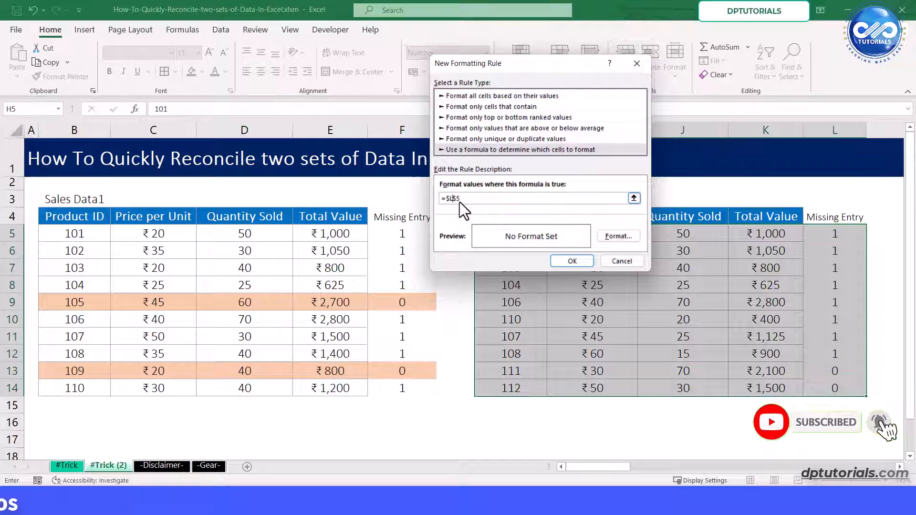
pyautogui.press('Delete')
pyautogui.press('End')
pyautogui.write('=0')
# Give the Sales Data2 rule the same light orange fill and apply it
pyautogui.click(618, 235)
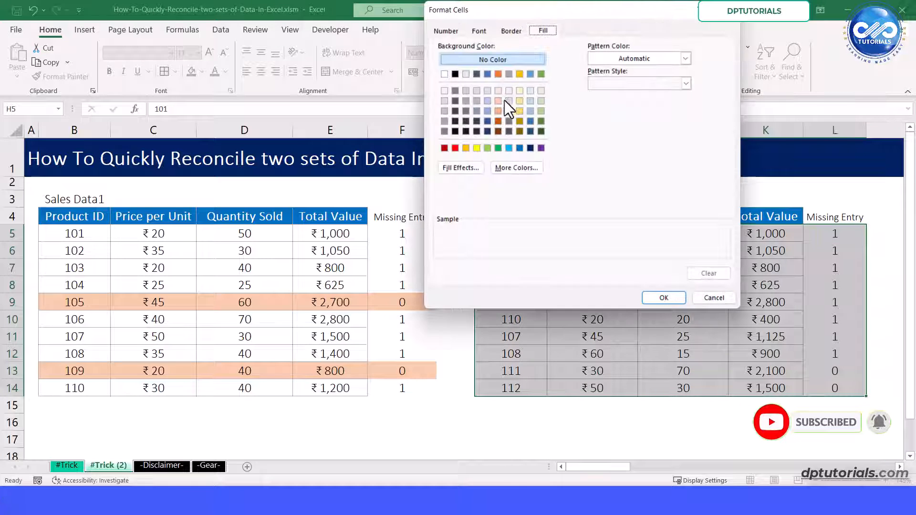
pyautogui.click(505, 106)
pyautogui.click(656, 299)
pyautogui.click(572, 261)
# Clear the product IDs in H8 of Sales Data2 and B11 of Sales Data1 to test the highlighting
pyautogui.click(553, 280)
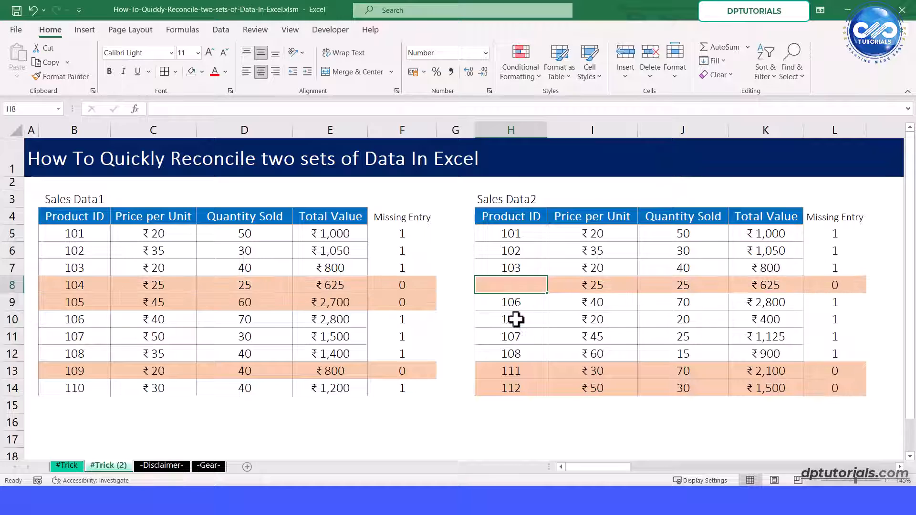
pyautogui.click(88, 339)
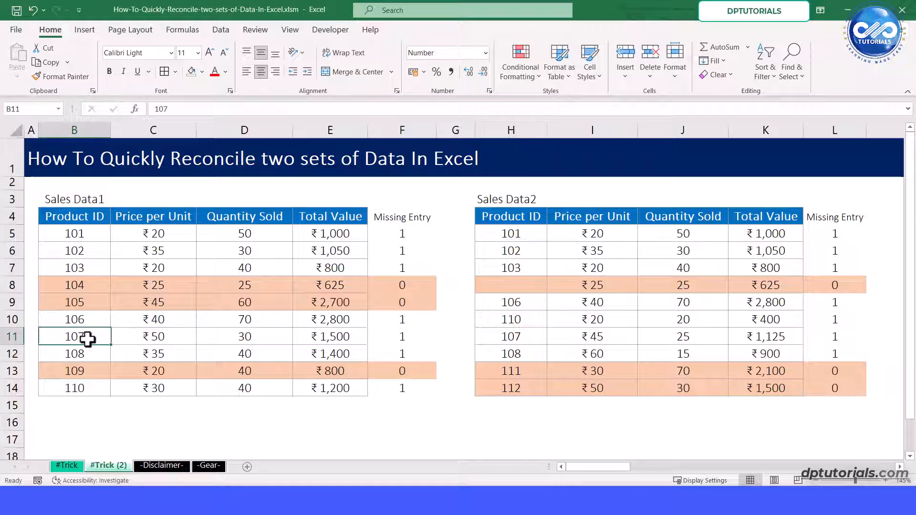
pyautogui.click(229, 322)
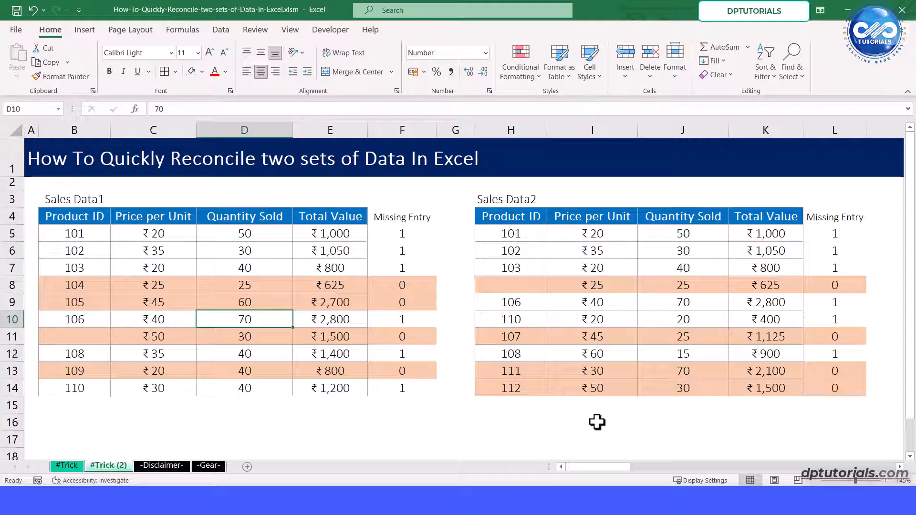
# Hide the Missing Entry helper columns F and L beside the two sales tables
pyautogui.click(401, 130)
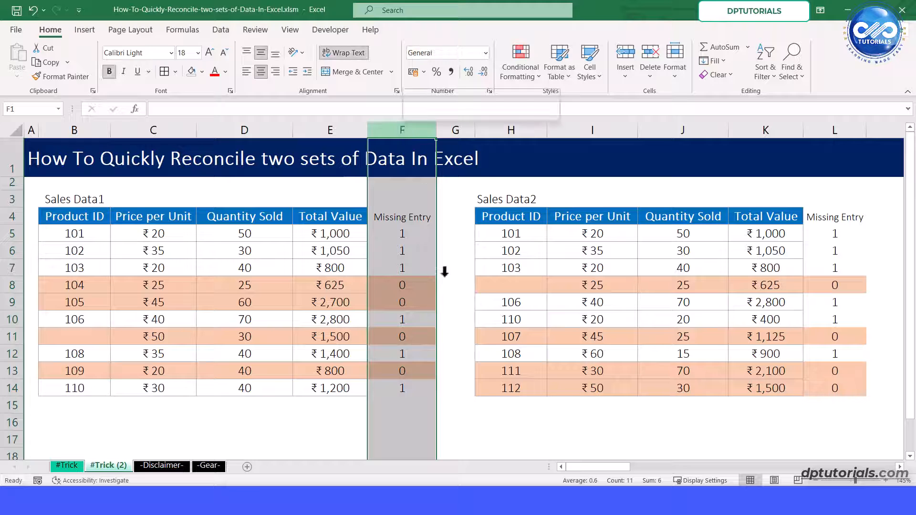
pyautogui.rightClick(410, 131)
pyautogui.click(460, 328)
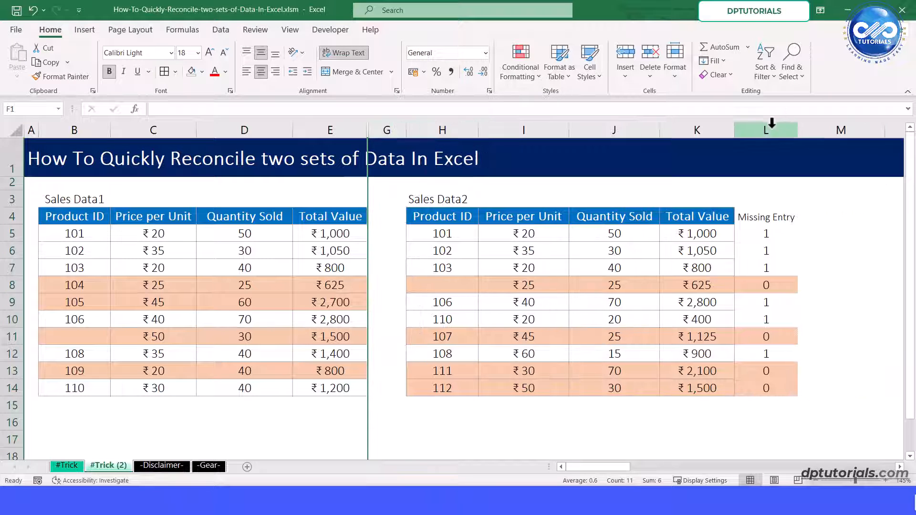
pyautogui.click(771, 124)
pyautogui.rightClick(768, 126)
pyautogui.click(782, 321)
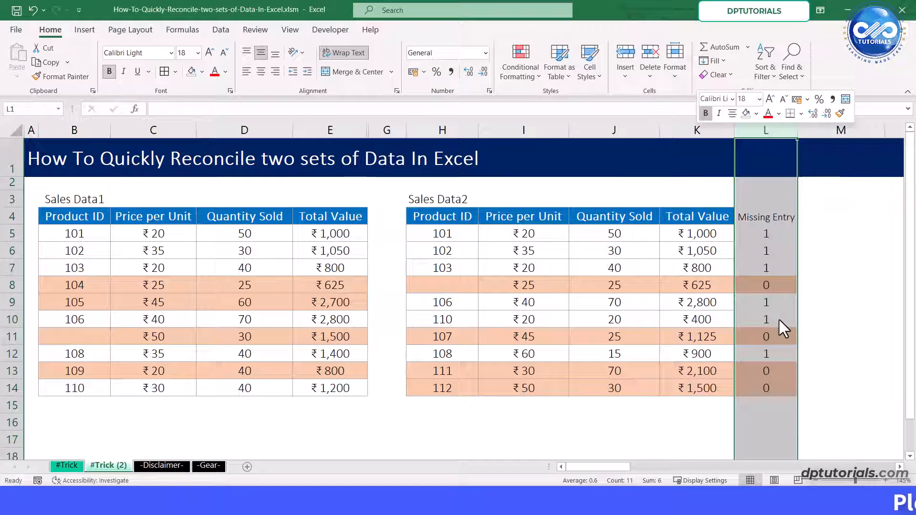
pyautogui.click(838, 297)
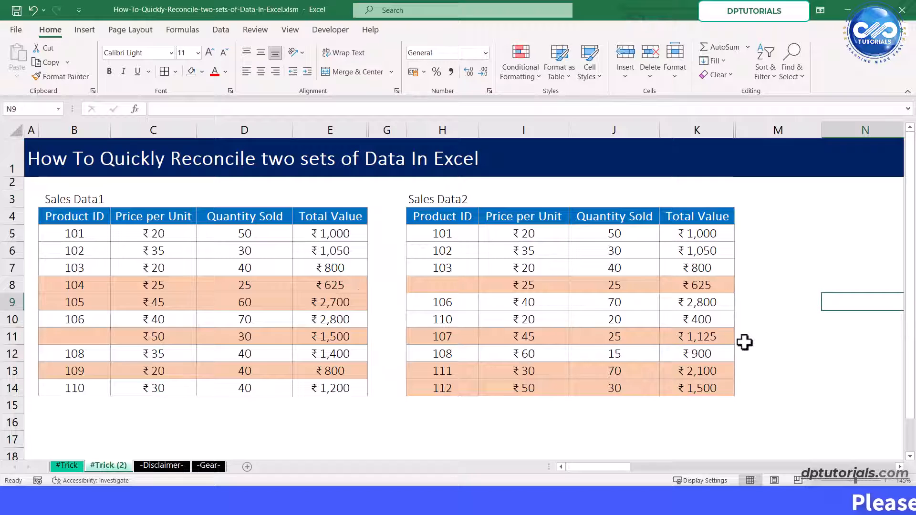